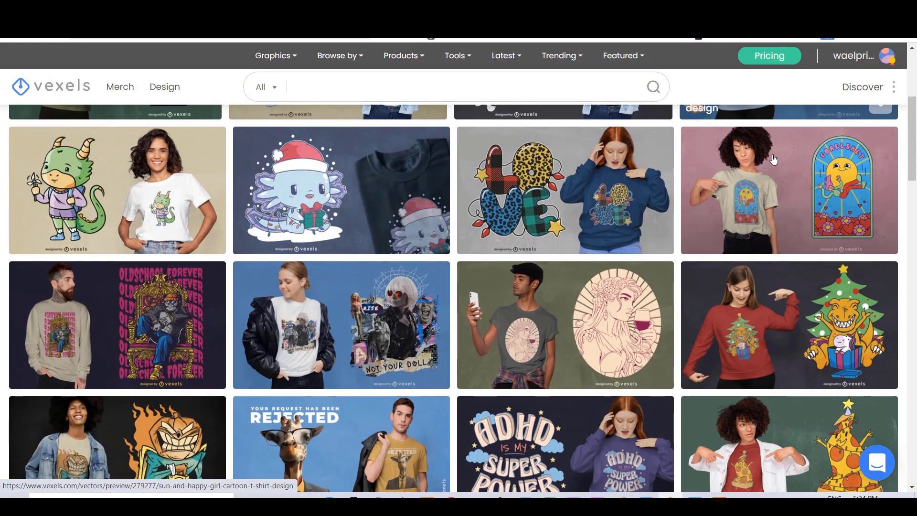
- Look through the T-shirt designs featured on the home page
scroll(774, 159, "down", 1)
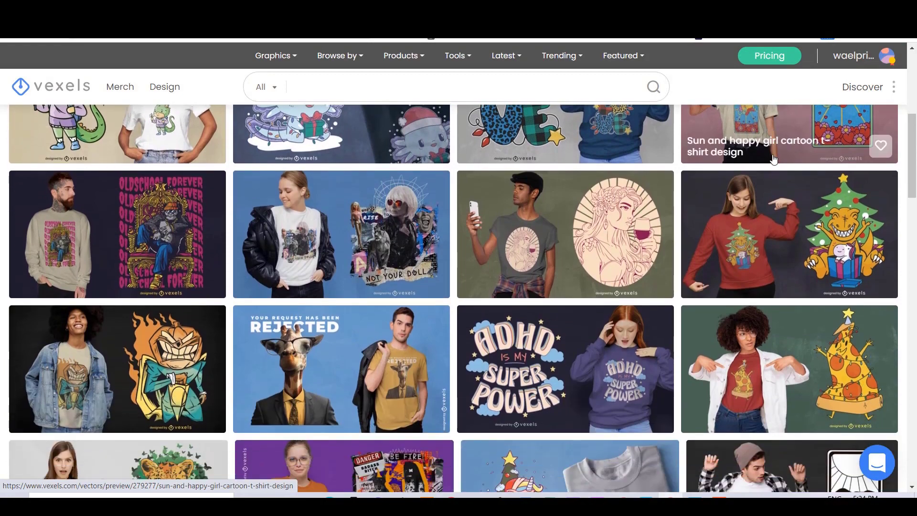
scroll(795, 186, "down", 2)
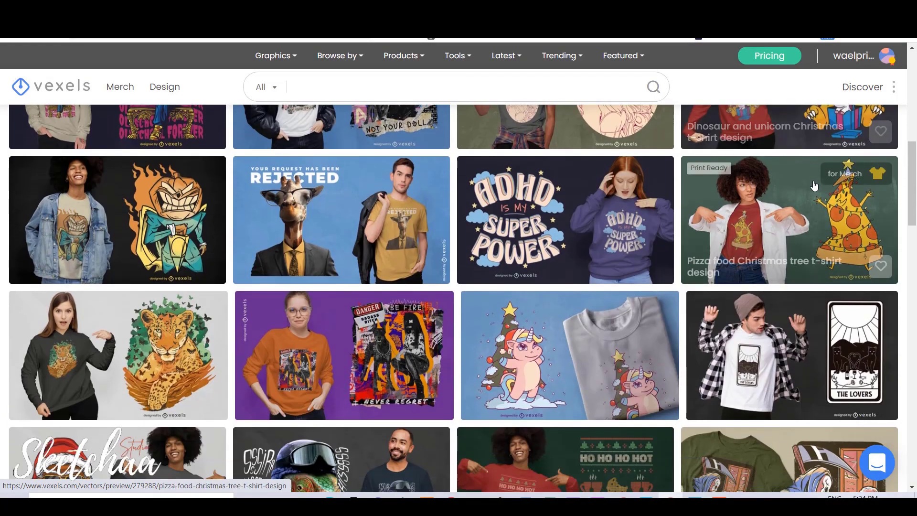
scroll(812, 185, "down", 3)
scroll(814, 186, "down", 4)
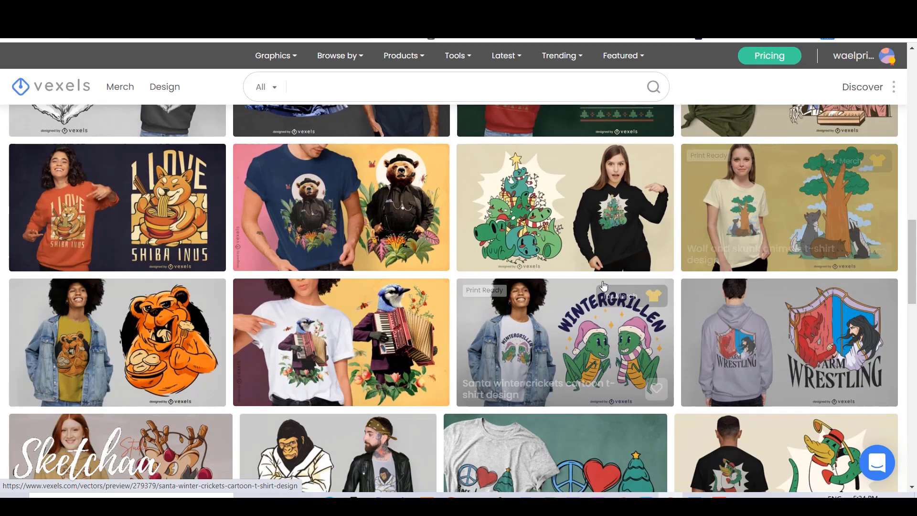
scroll(626, 273, "down", 5)
scroll(626, 273, "down", 4)
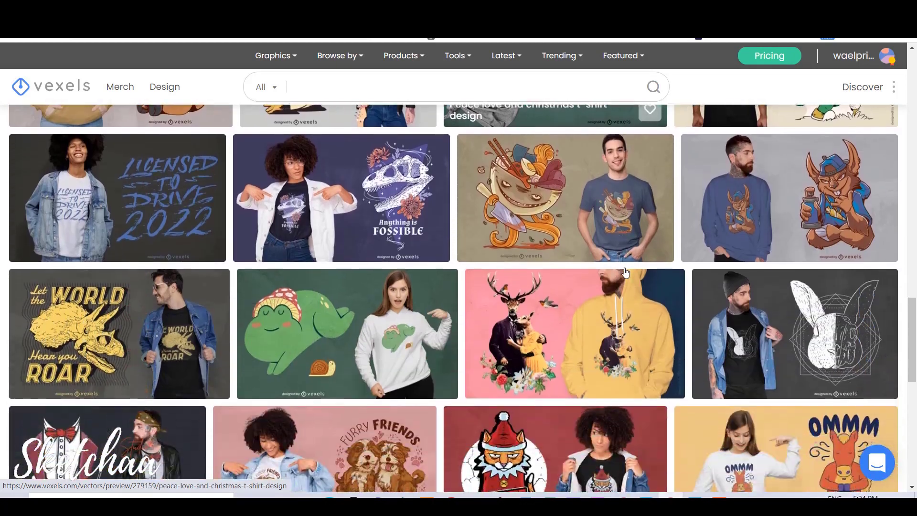
scroll(625, 270, "up", 6)
left_click_drag(911, 296, 904, 117)
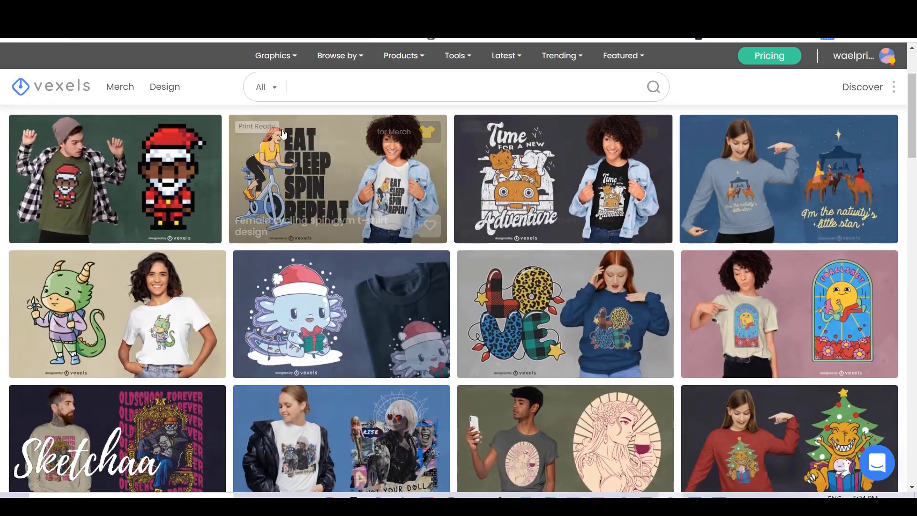
scroll(122, 96, "up", 3)
- Open the Merch section and look through its page as far as the links for finding the best designs
left_click(122, 96)
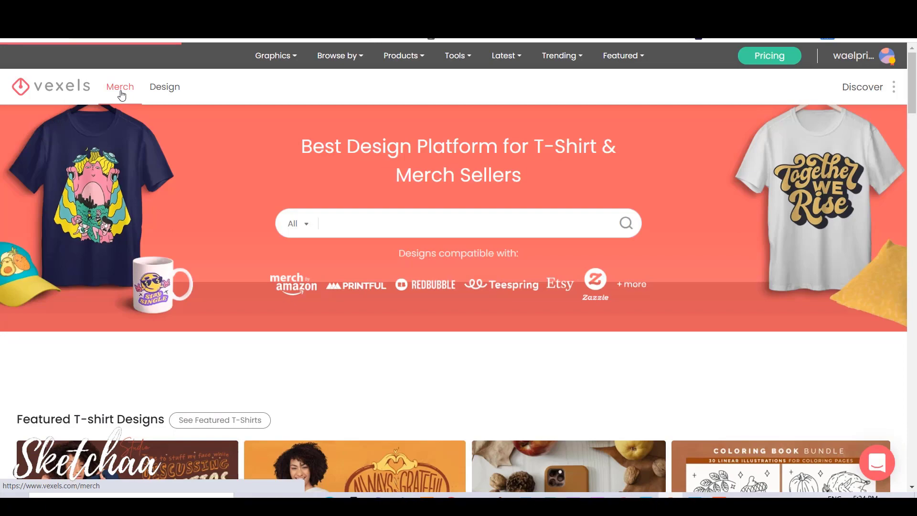
scroll(297, 191, "down", 3)
scroll(296, 195, "up", 4)
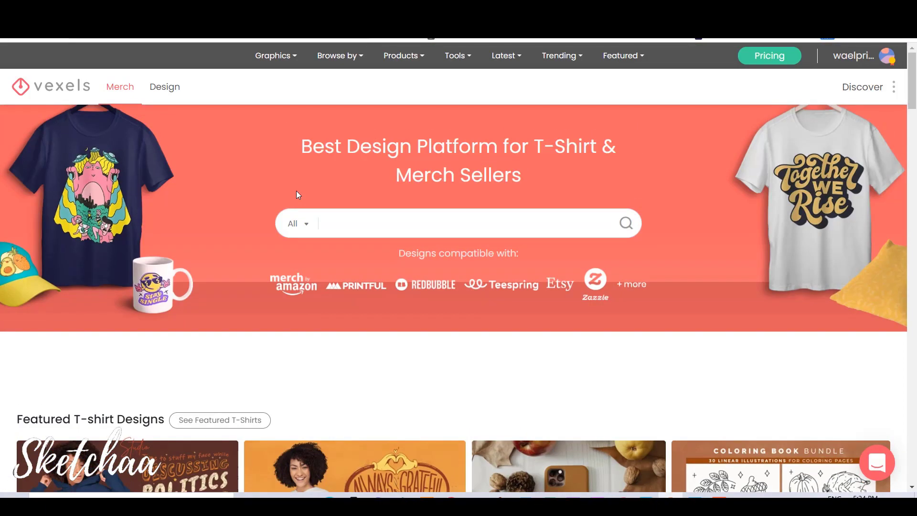
scroll(383, 220, "down", 6)
scroll(382, 220, "down", 6)
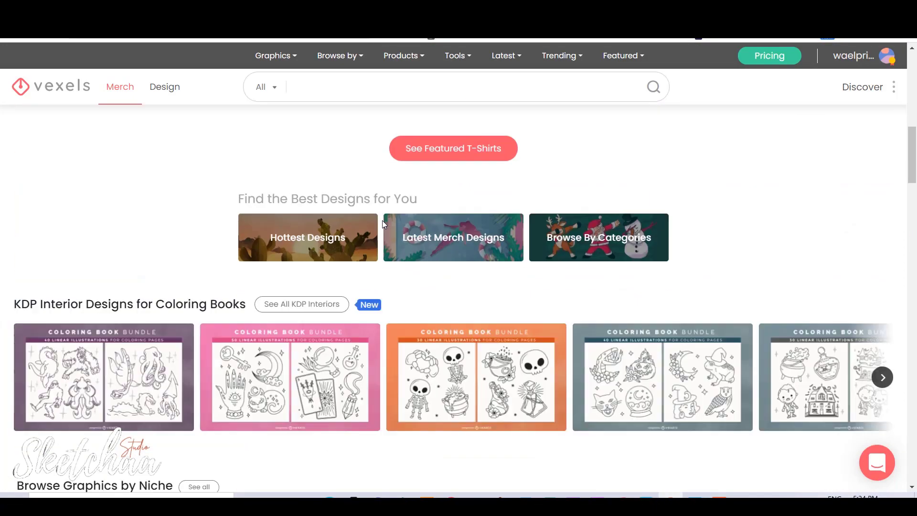
- Open the Latest Merch Designs collection and look through its T-shirt, mug and pillow designs
left_click(448, 238)
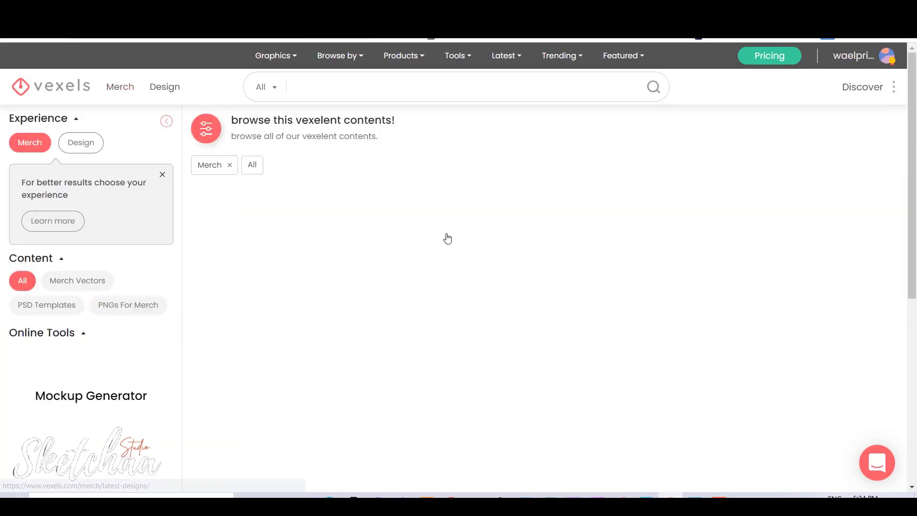
scroll(526, 163, "down", 5)
scroll(525, 158, "down", 10)
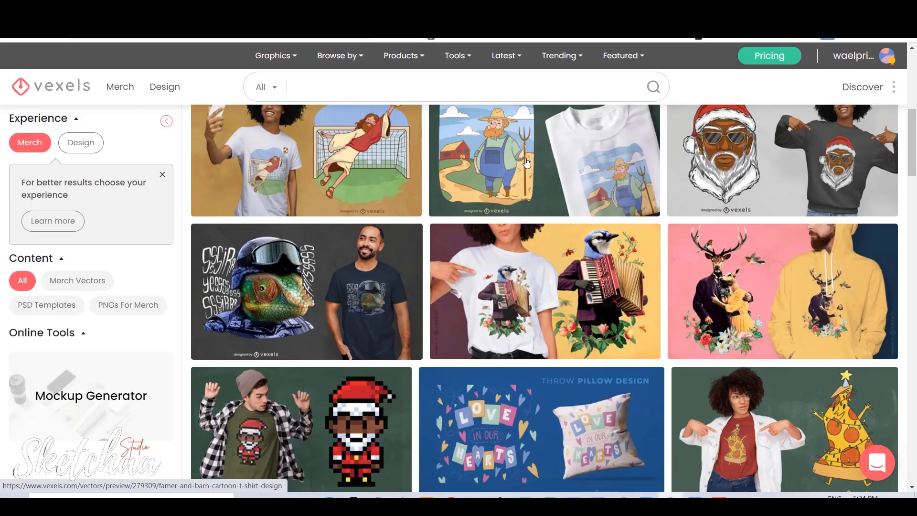
scroll(527, 163, "down", 3)
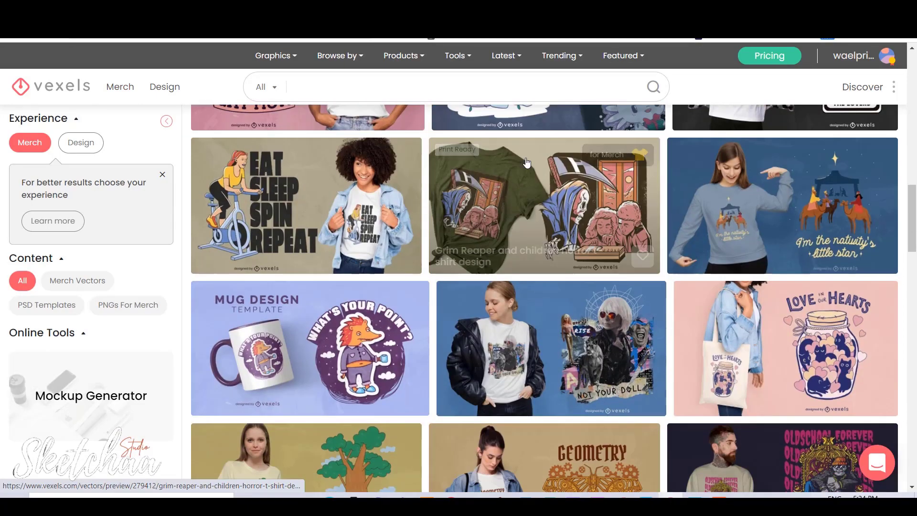
scroll(527, 163, "up", 15)
scroll(527, 163, "up", 2)
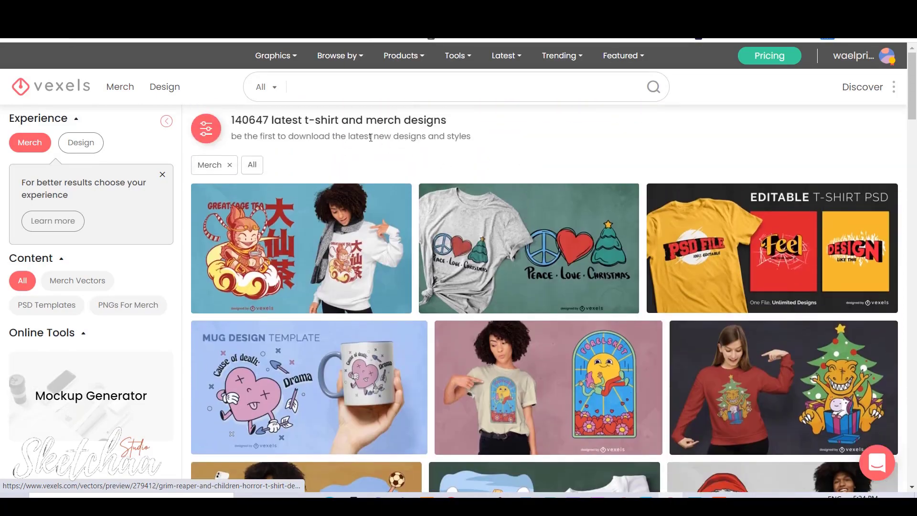
- Return to the home page, go to the Merch section and open the full list of Scalable T-Shirt PSDs
left_click(66, 89)
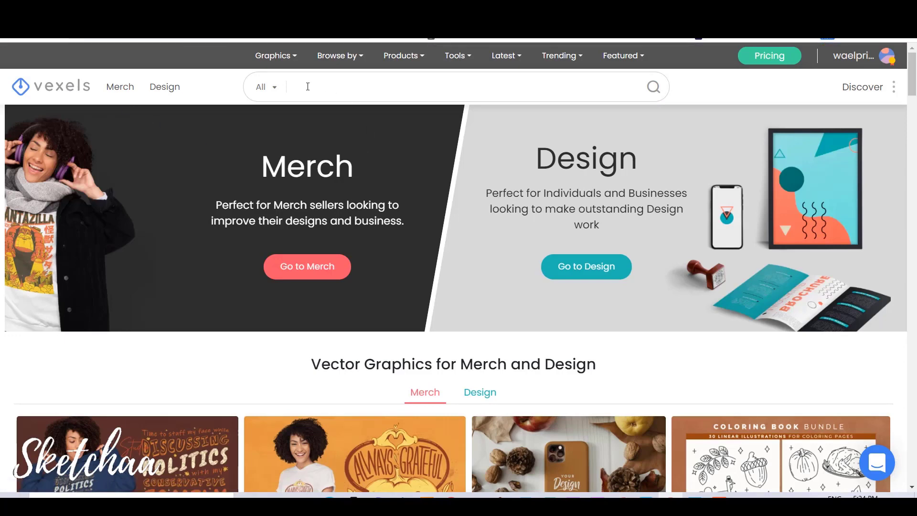
left_click(300, 269)
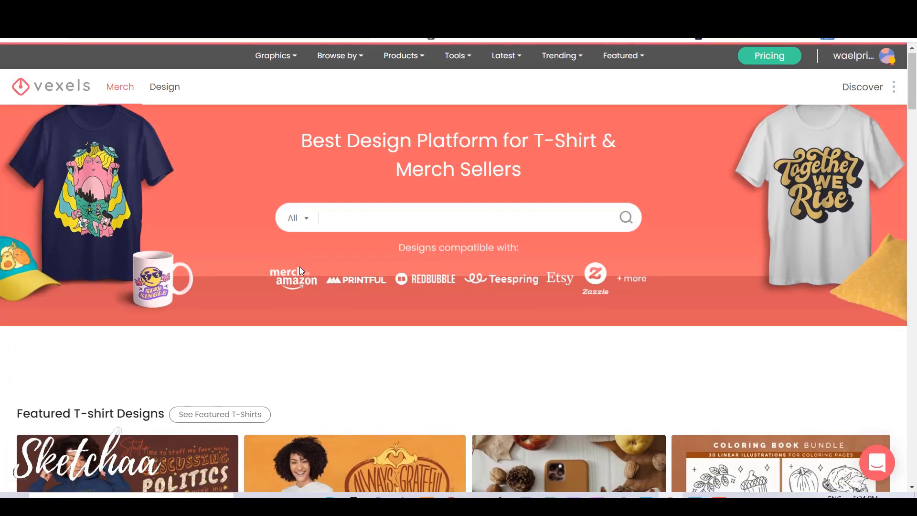
scroll(299, 266, "down", 3)
scroll(334, 191, "down", 5)
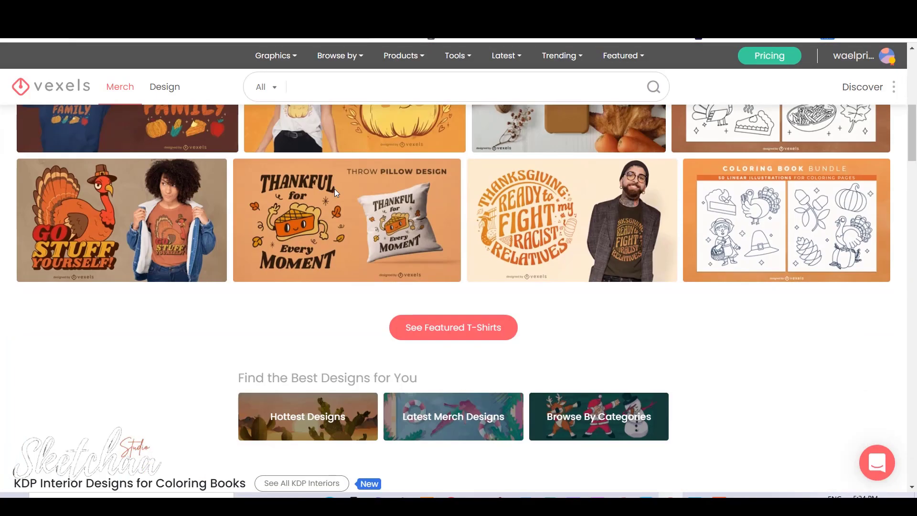
scroll(444, 190, "down", 20)
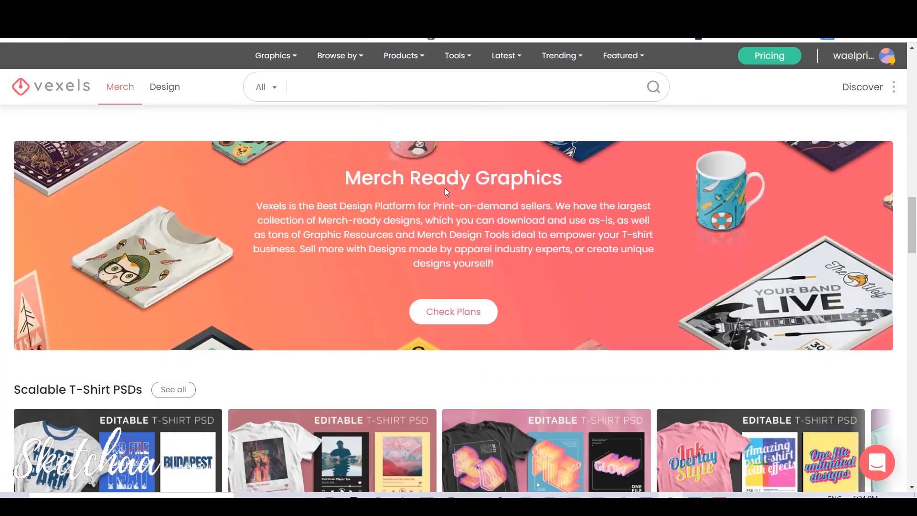
scroll(445, 191, "down", 1)
scroll(493, 172, "up", 1)
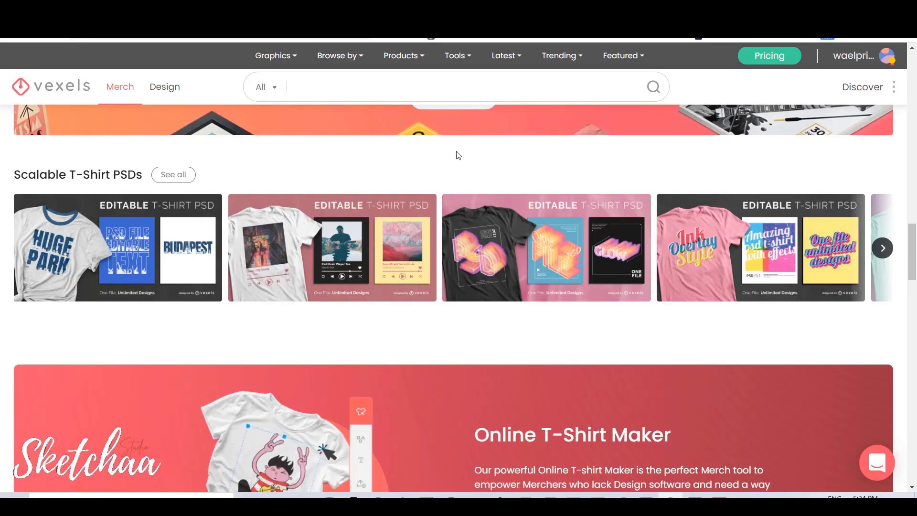
left_click(178, 179)
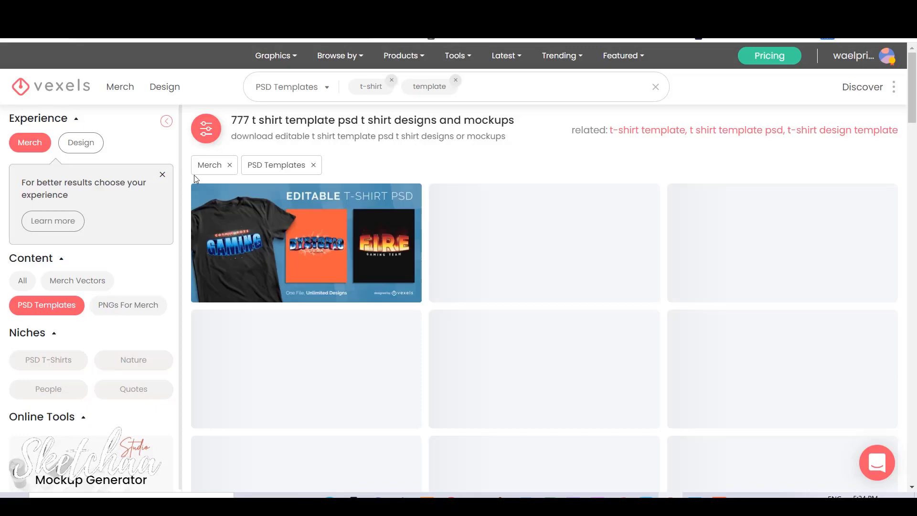
- Find the "Digital photographs scalable t-shirt psd" template among the PSD templates and download it
scroll(570, 134, "down", 3)
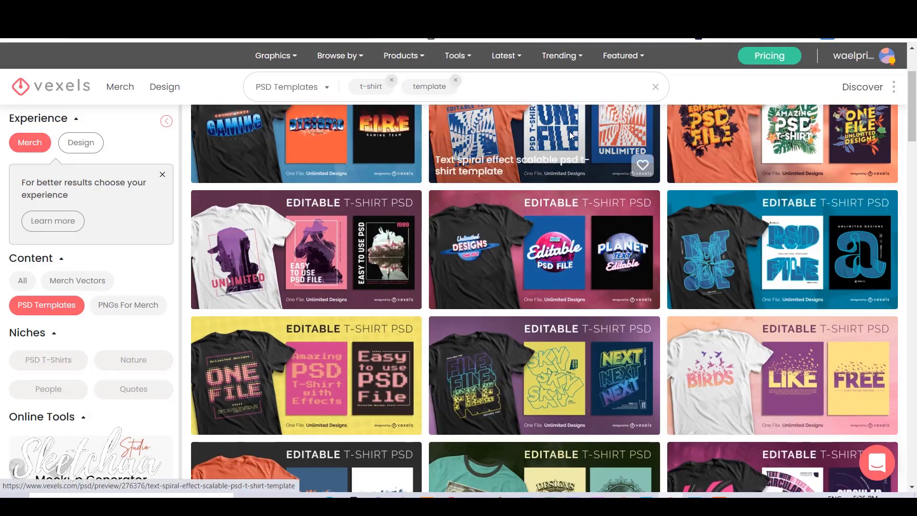
scroll(570, 135, "down", 6)
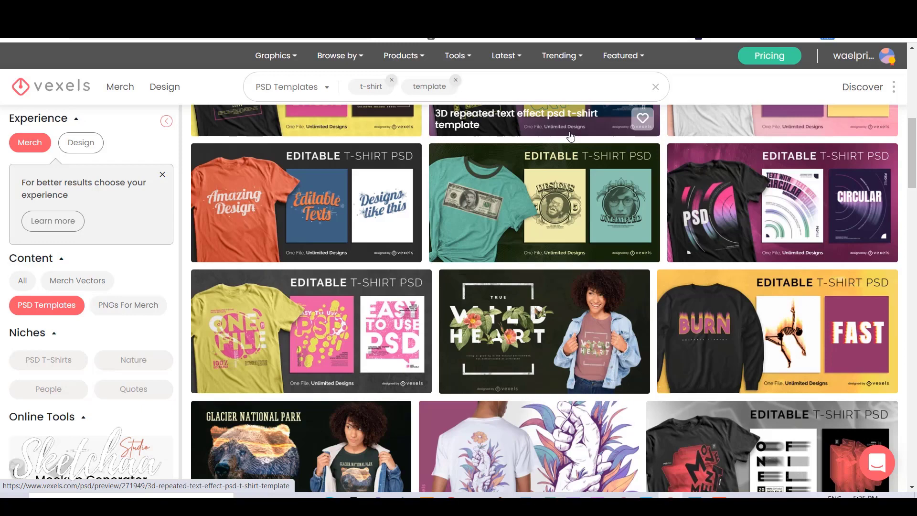
scroll(570, 135, "down", 7)
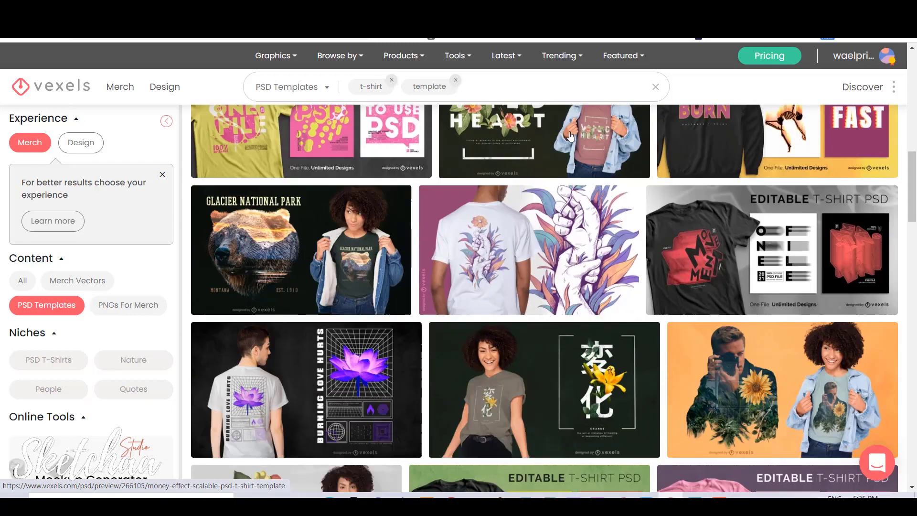
scroll(570, 135, "down", 4)
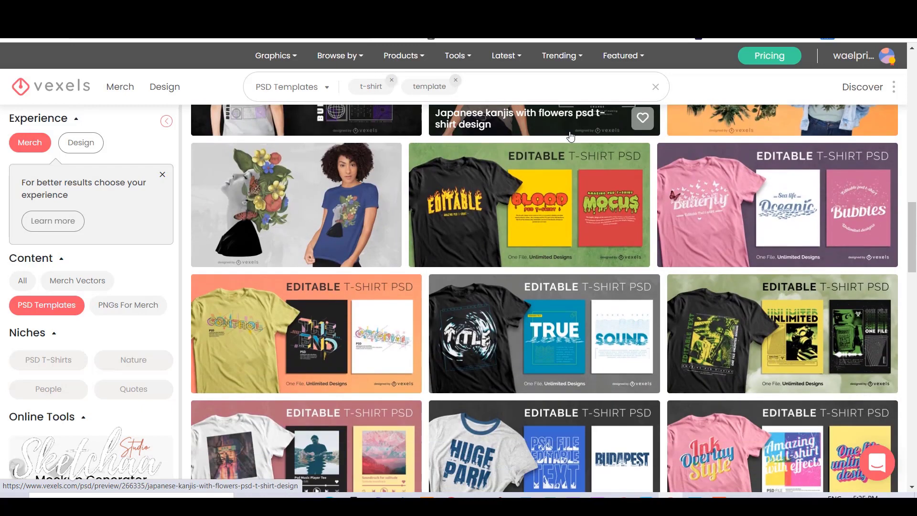
scroll(570, 135, "down", 3)
left_click(570, 135)
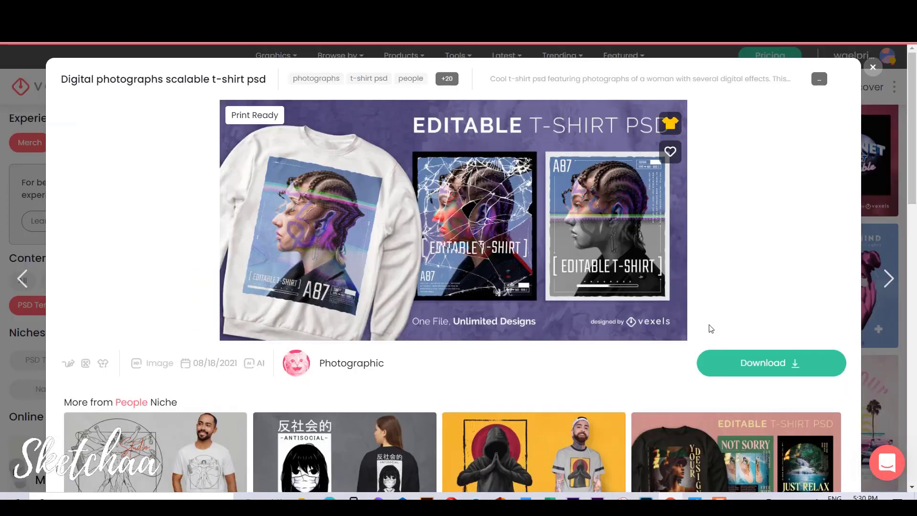
left_click(756, 369)
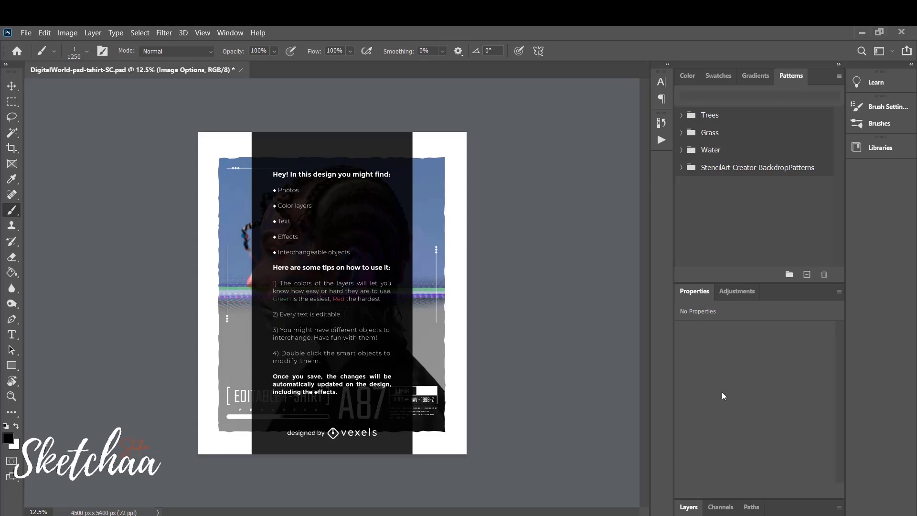
- In Photoshop, show the layer list of DigitalWorld-psd-tshirt-SC.psd from its topmost layer
left_click(720, 506)
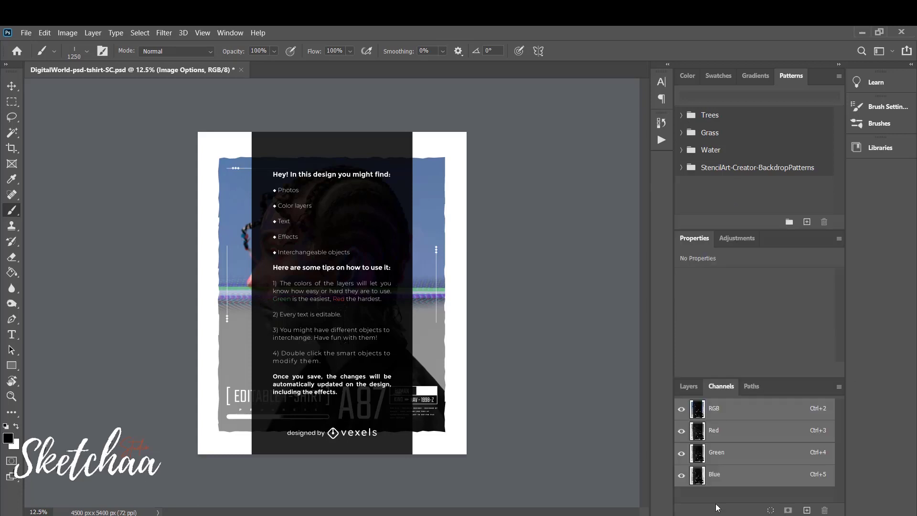
left_click(689, 386)
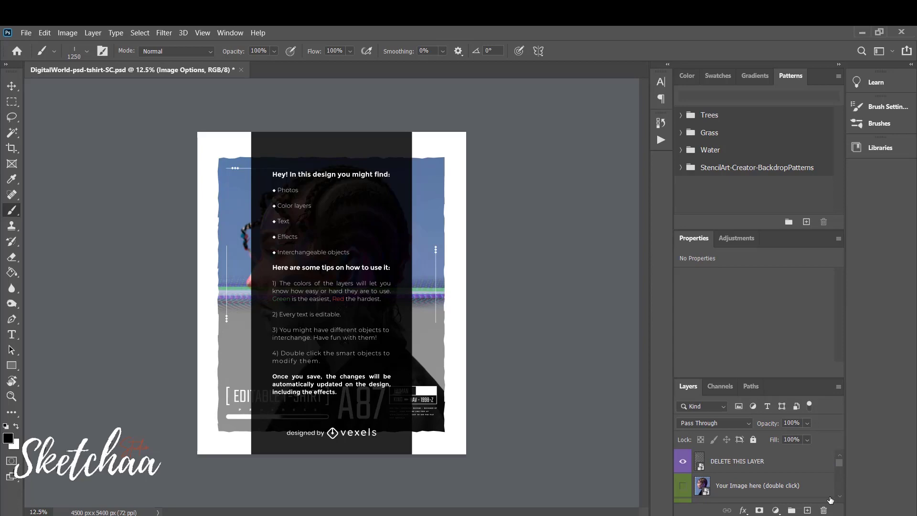
left_click(231, 32)
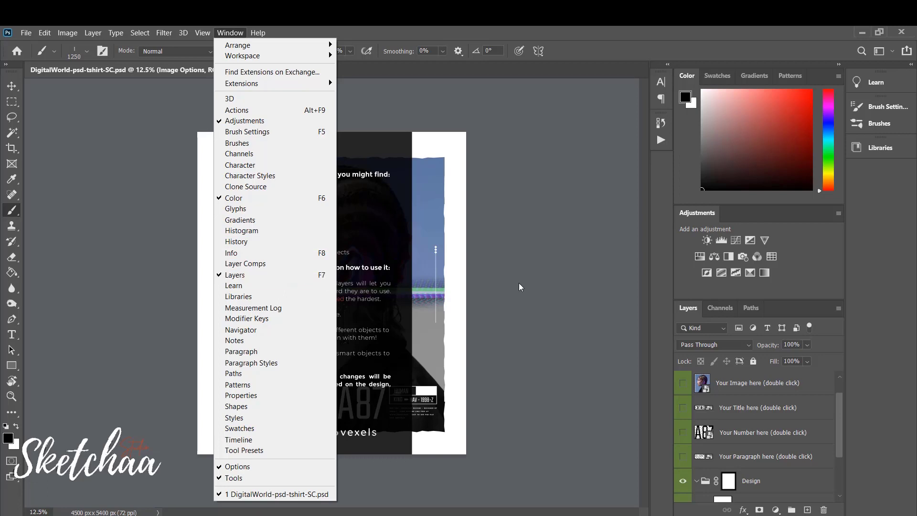
left_click(594, 271)
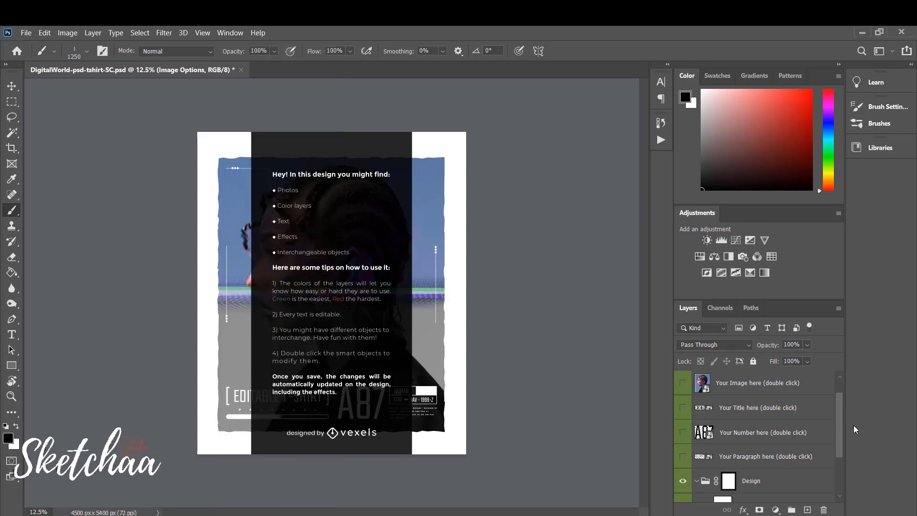
left_click_drag(838, 414, 829, 396)
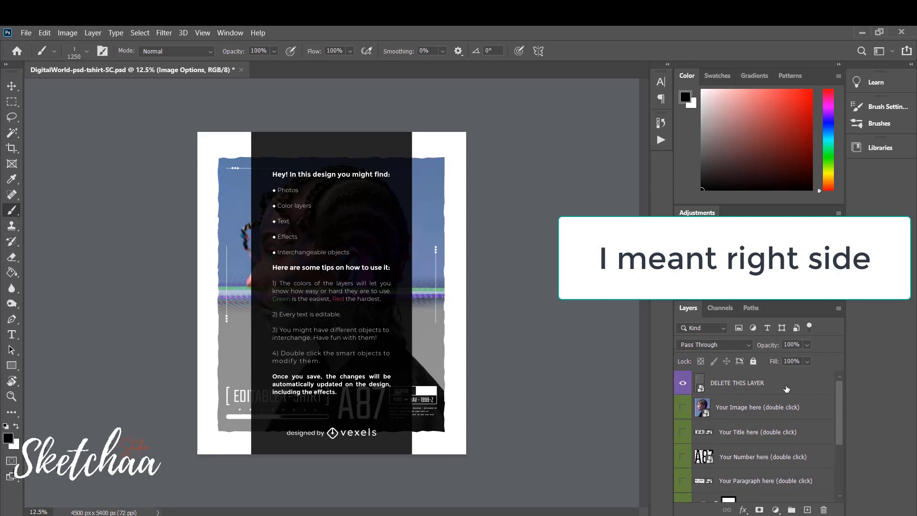
- Preview the design without the instruction overlay, and delete the layer named "DELETE THIS LAYER"
left_click(683, 385)
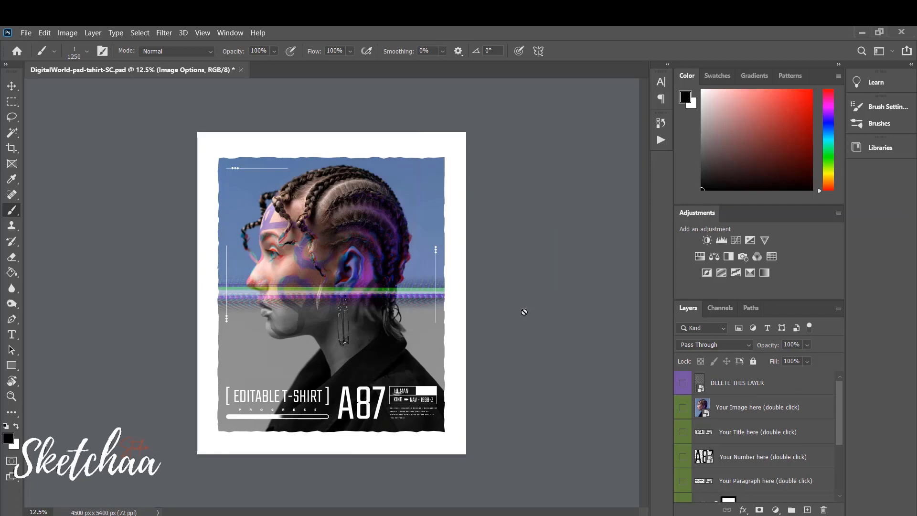
scroll(523, 311, "up", 2)
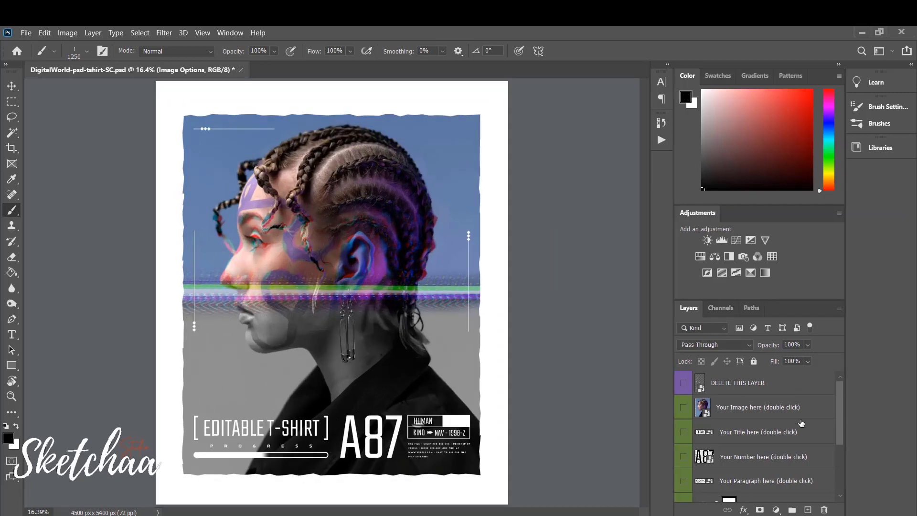
left_click(683, 385)
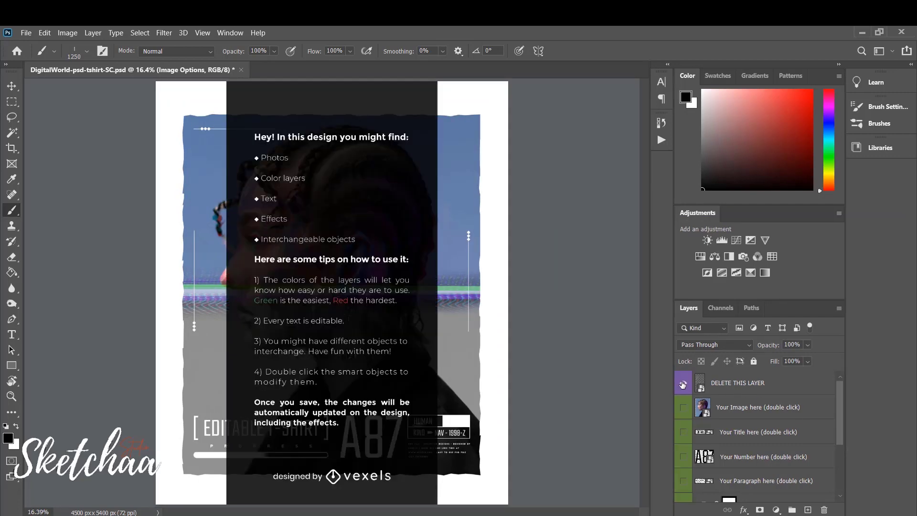
left_click(750, 392)
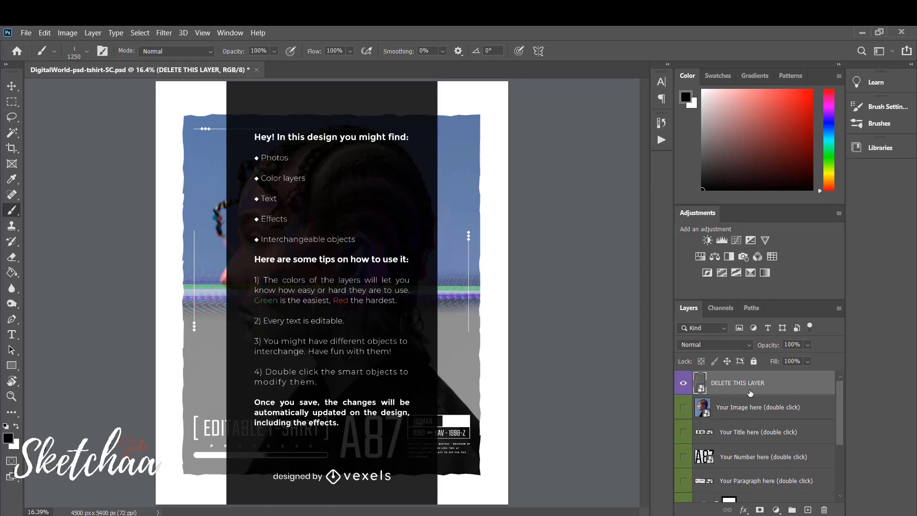
key("Delete")
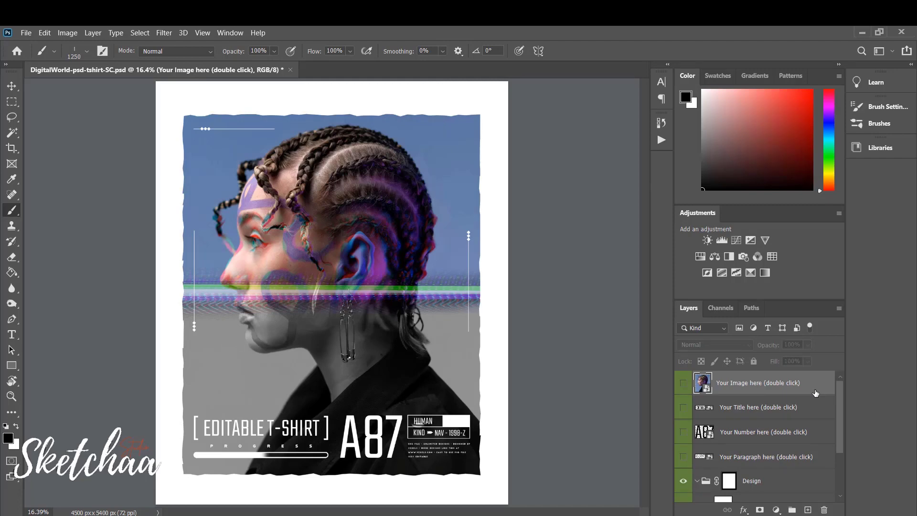
- Open the contents of the "Your Image here" smart object and place the black-and-white Unsplash portrait from Downloads as an embedded image
double_click(702, 383)
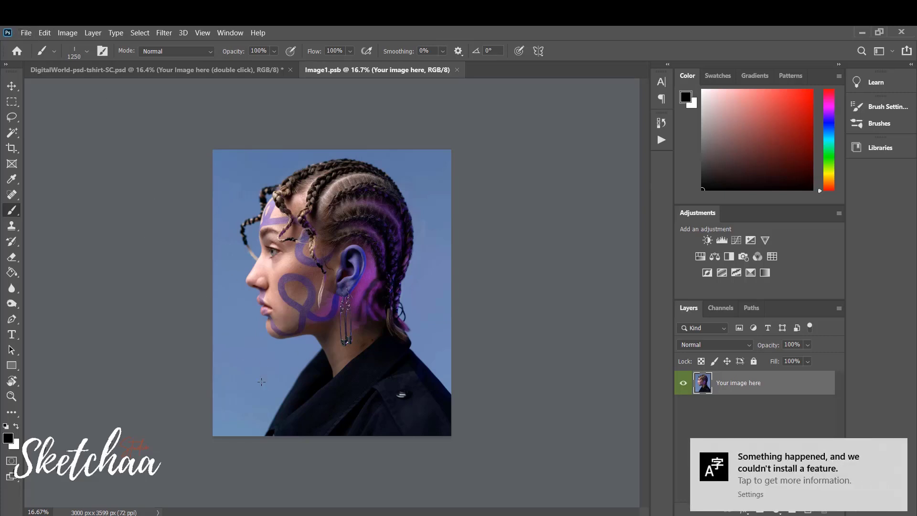
left_click(27, 34)
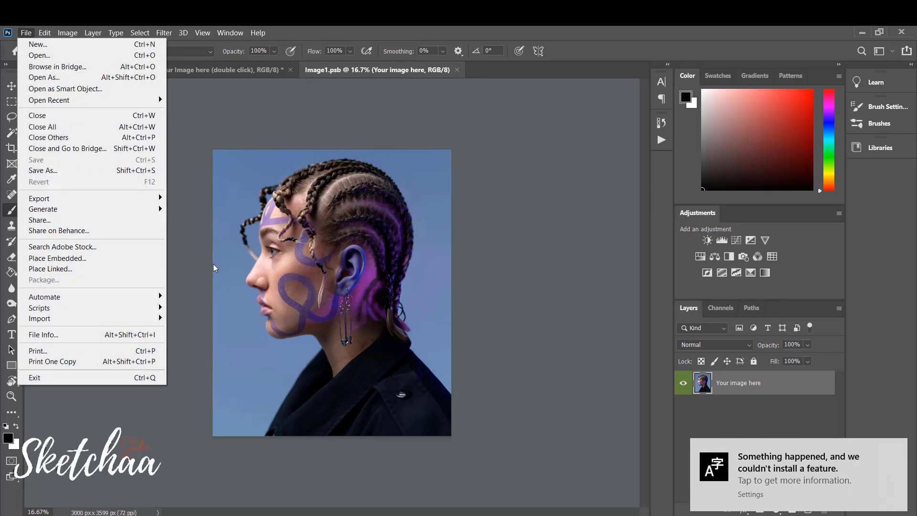
left_click(115, 258)
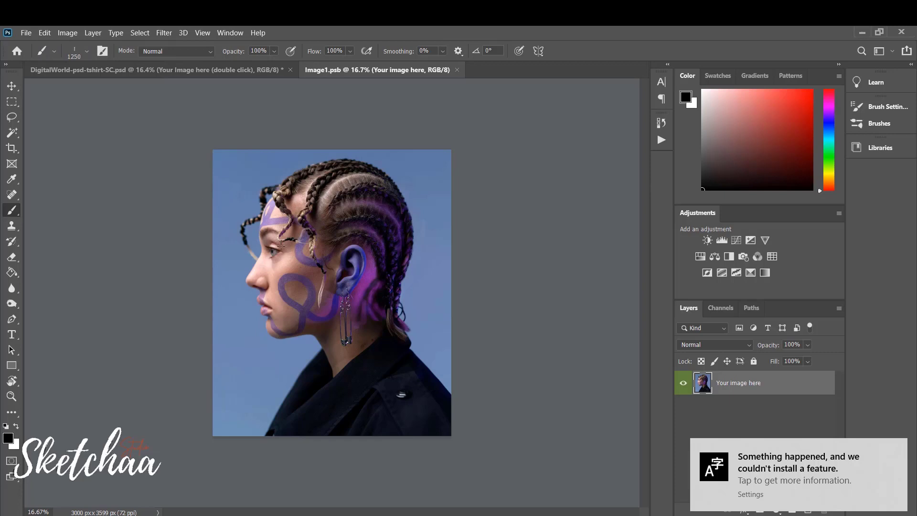
left_click(29, 32)
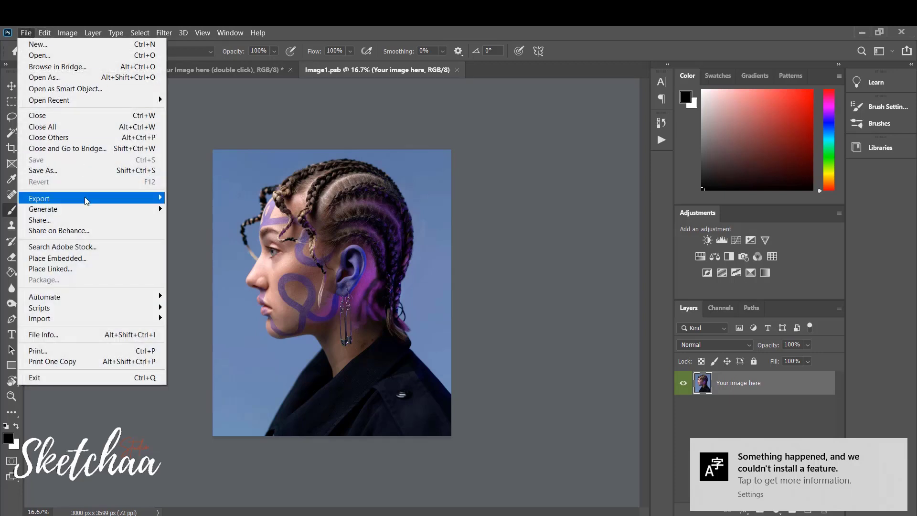
left_click(101, 258)
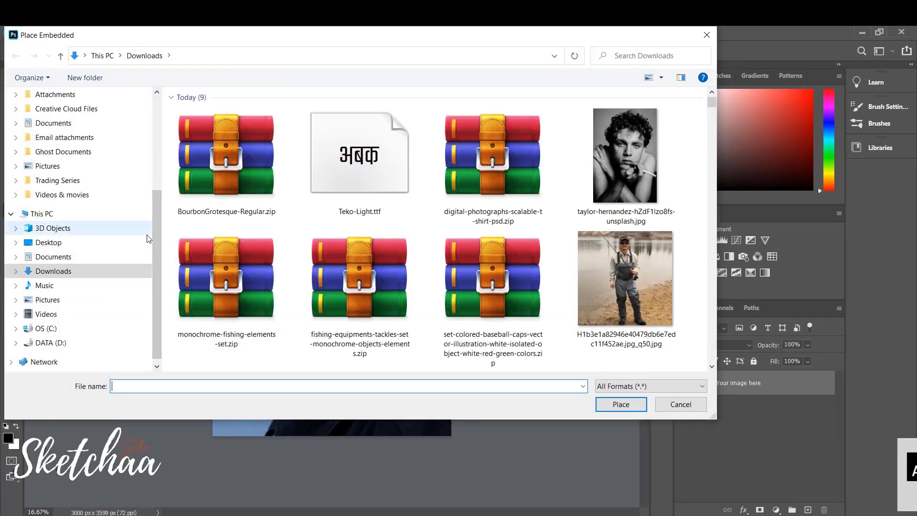
left_click(615, 160)
double_click(614, 160)
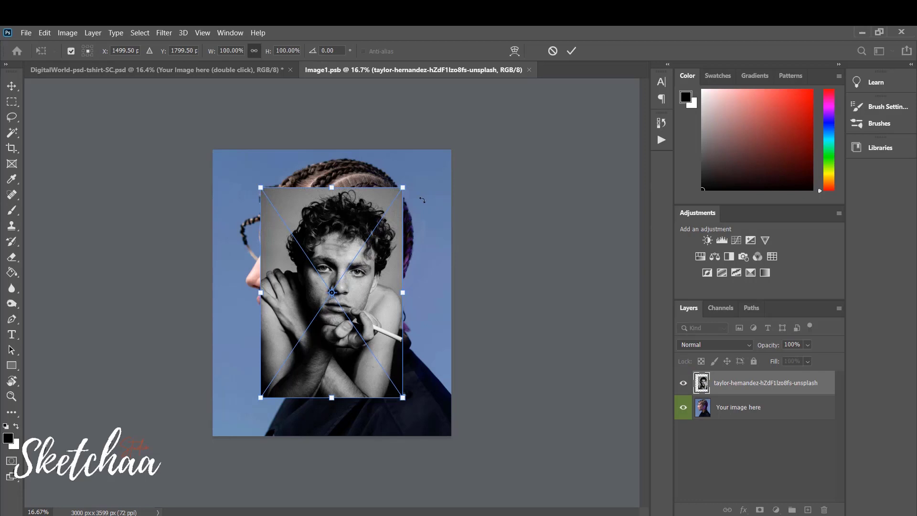
- Hide the original "Your image here" layer and rasterize the placed portrait layer
left_click(683, 407)
key("b")
left_click(395, 208)
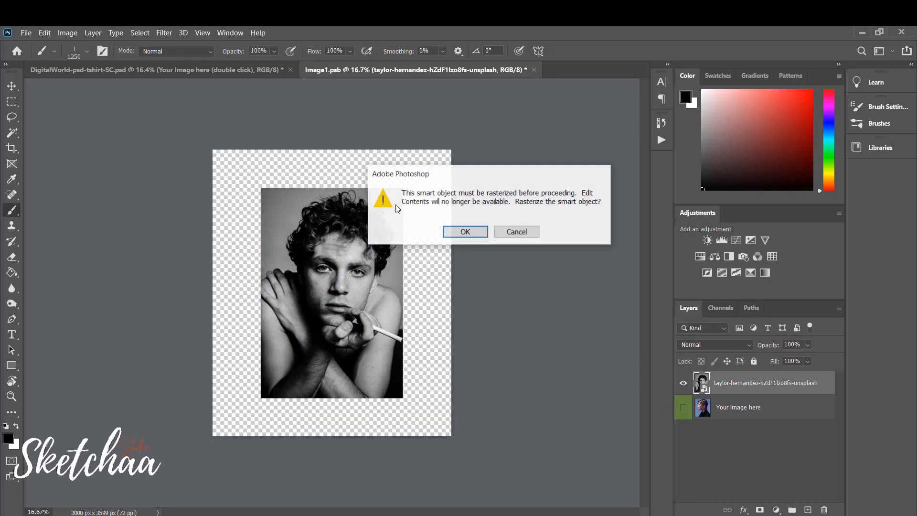
left_click(465, 233)
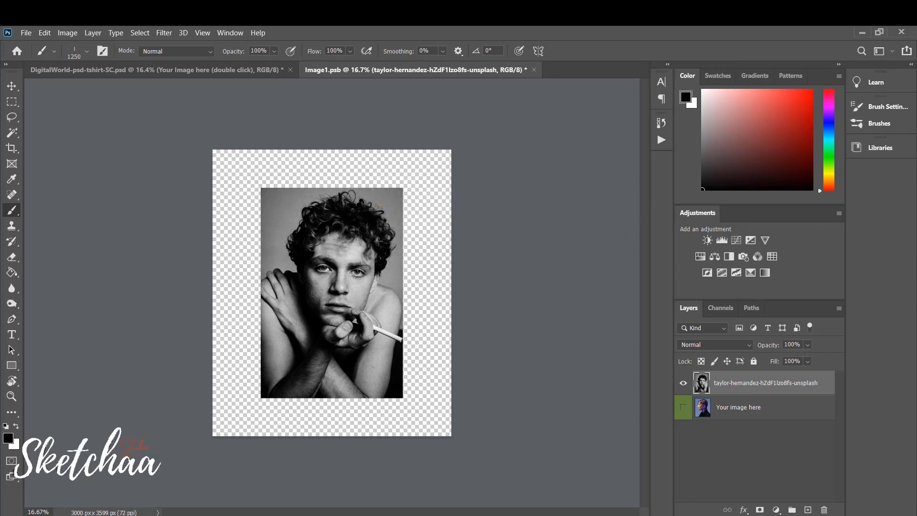
- Enlarge the portrait to about 169% so it covers the canvas, and save Image1.psb back into the T-shirt design
left_click(12, 86)
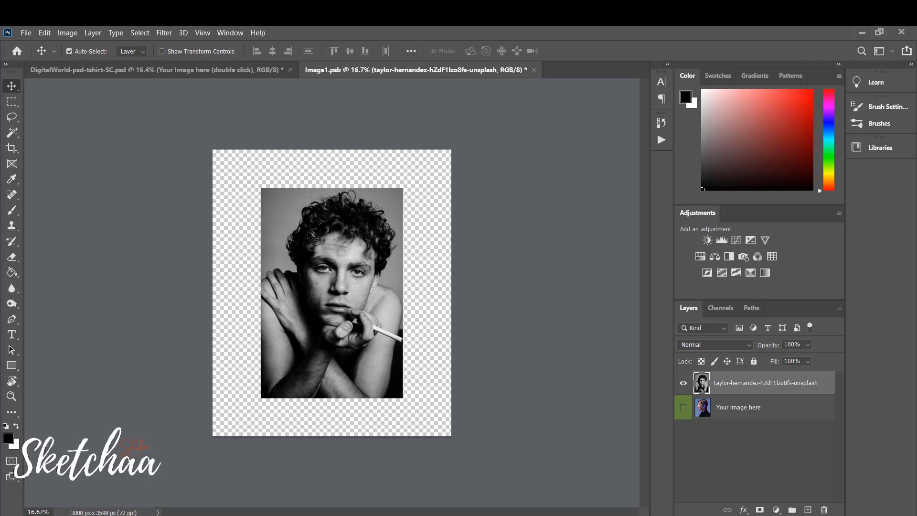
key("ctrl+t")
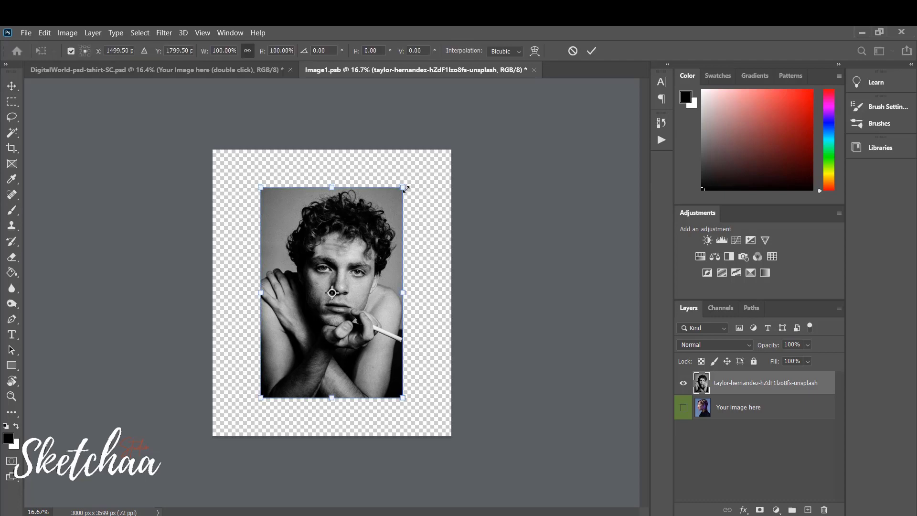
left_click_drag(404, 188, 446, 163)
left_click_drag(258, 401, 213, 467)
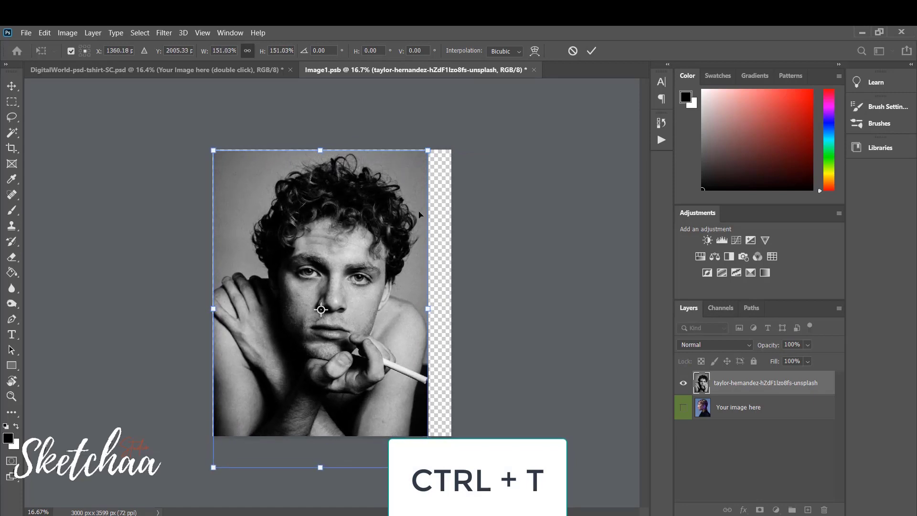
left_click_drag(428, 150, 452, 112)
left_click_drag(373, 209, 367, 233)
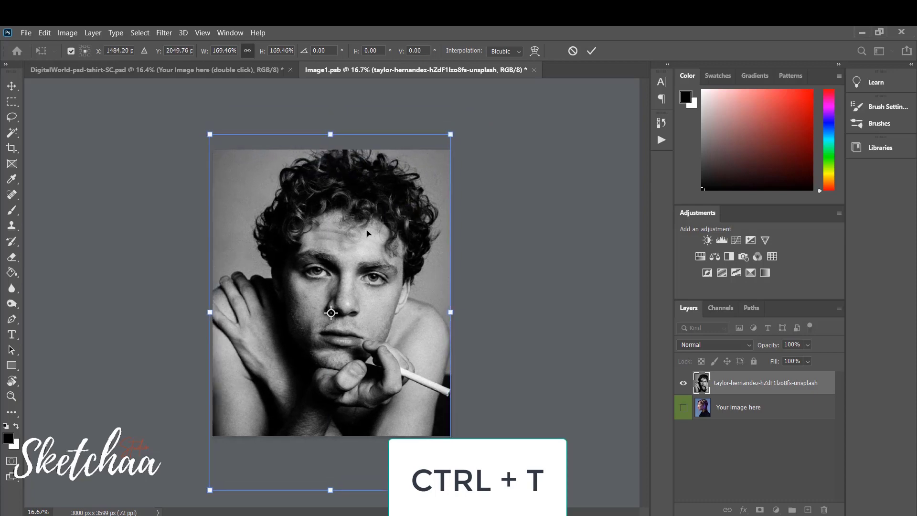
left_click(591, 51)
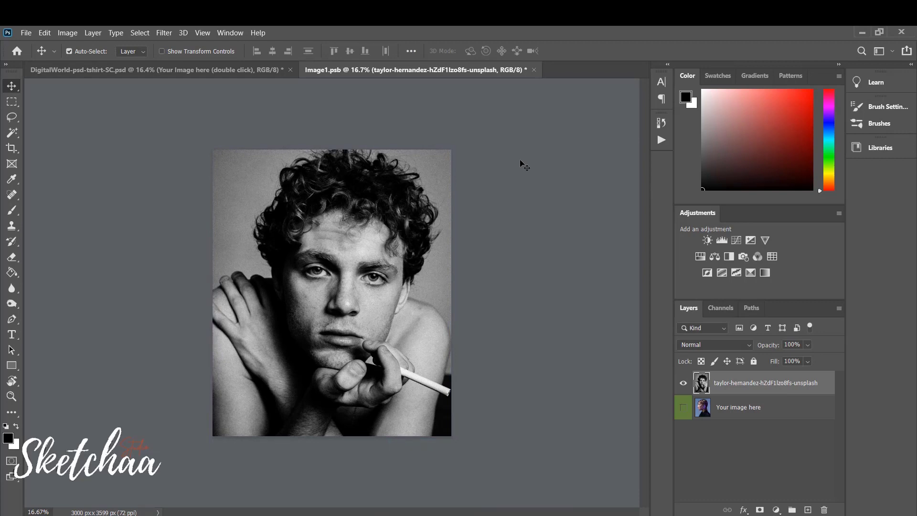
key("ctrl+s")
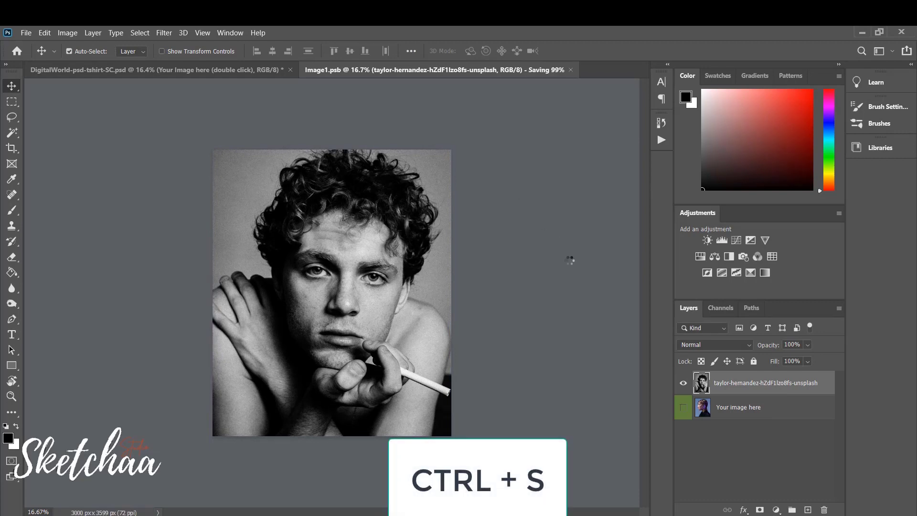
left_click(207, 71)
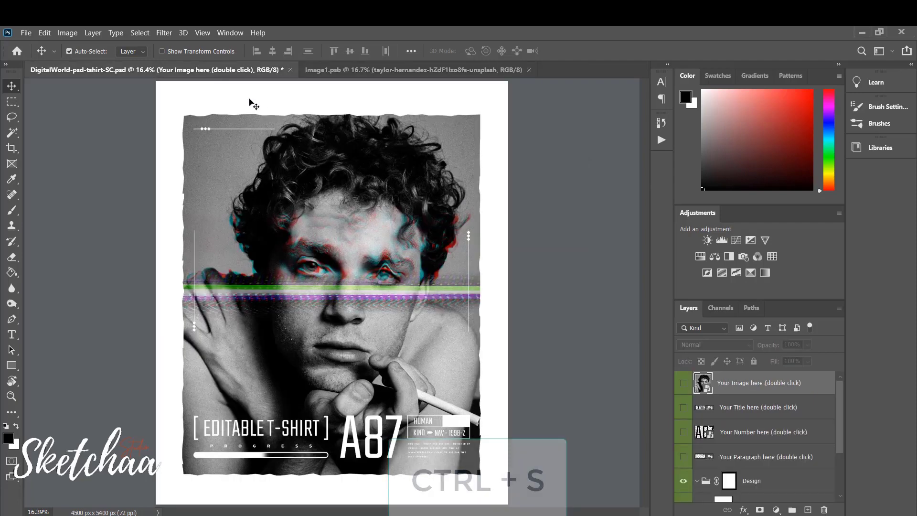
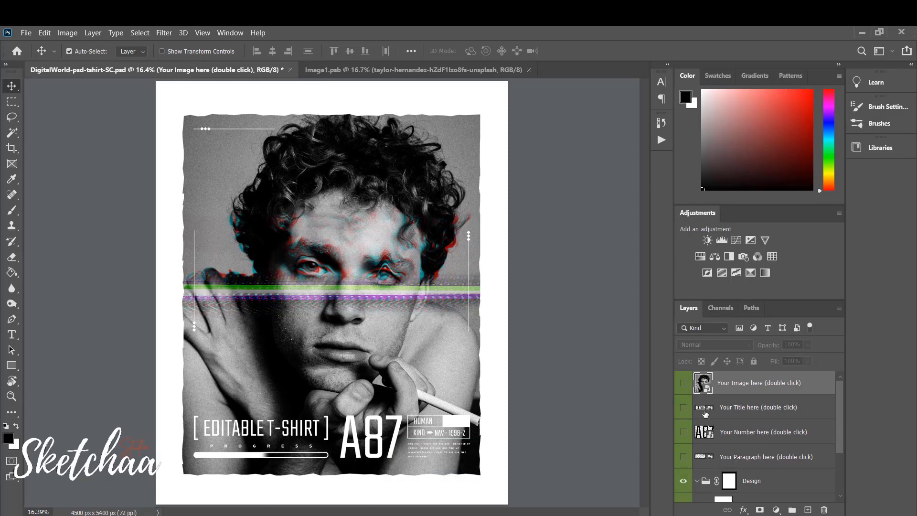
- Preview the "Your Title here" layer by toggling its visibility, and open its smart object text for editing
left_click(723, 408)
left_click(684, 408)
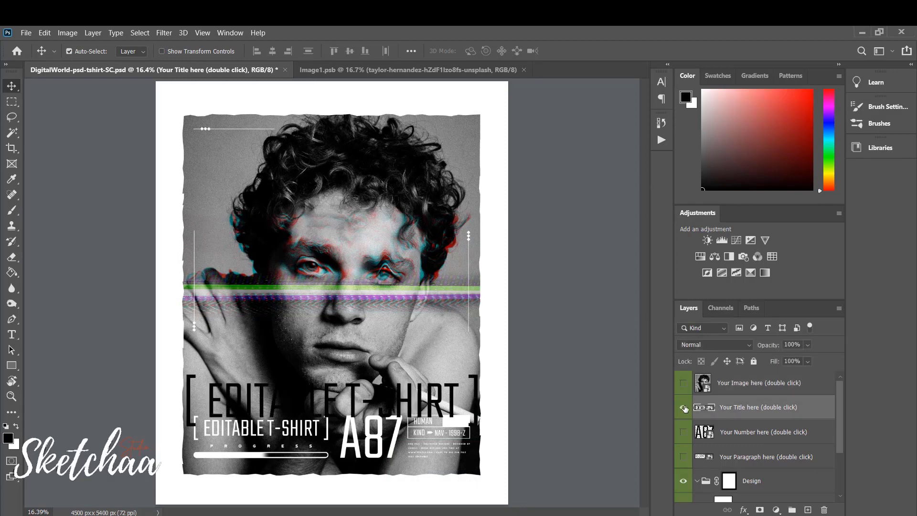
left_click(684, 408)
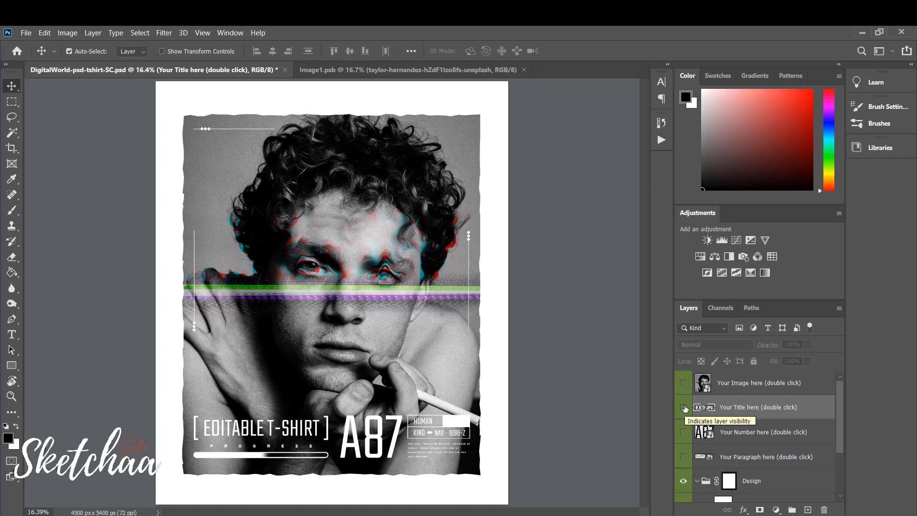
left_click(684, 408)
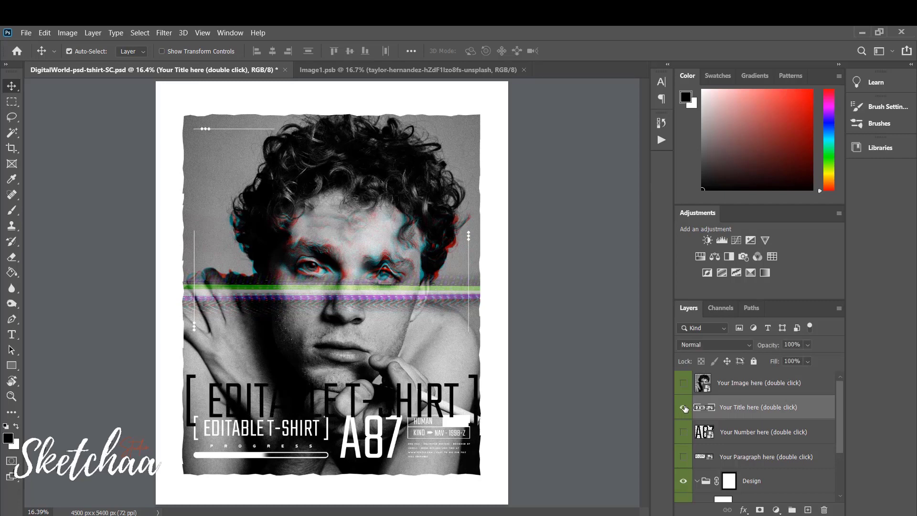
left_click(684, 408)
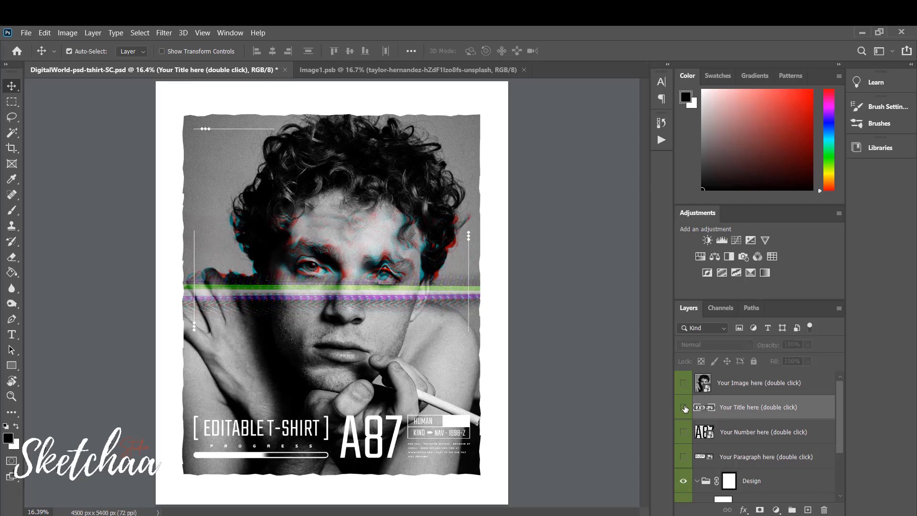
double_click(740, 409)
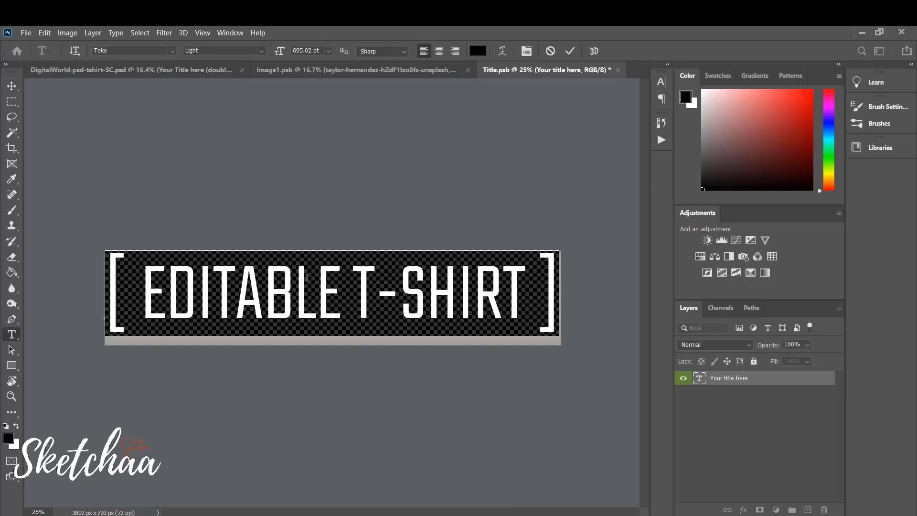
type("LE")
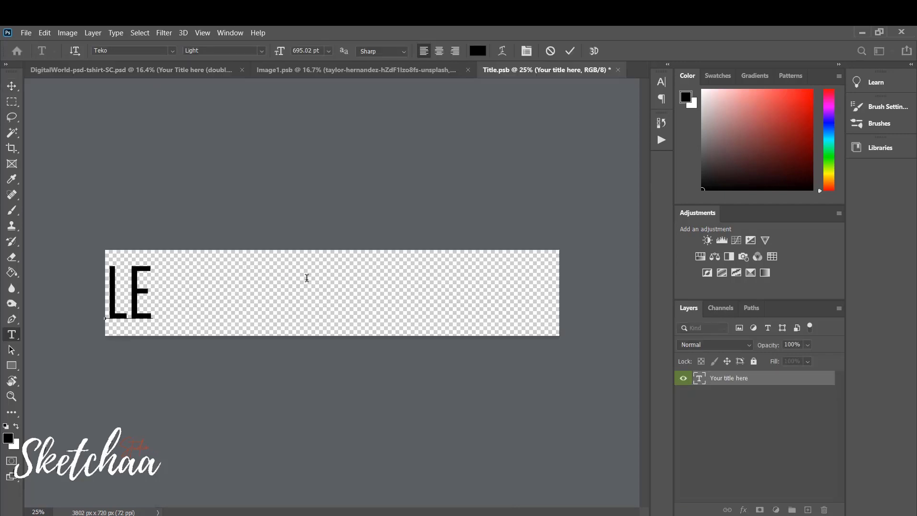
type("GEND")
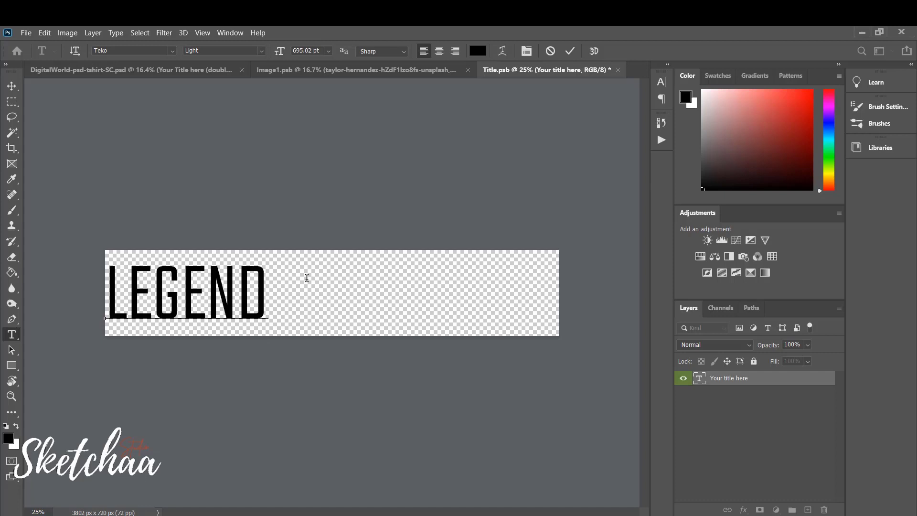
key("BackSpace")
key("BackSpace")
key("BackSpace")
key("BackSpace")
key("BackSpace")
key("BackSpace")
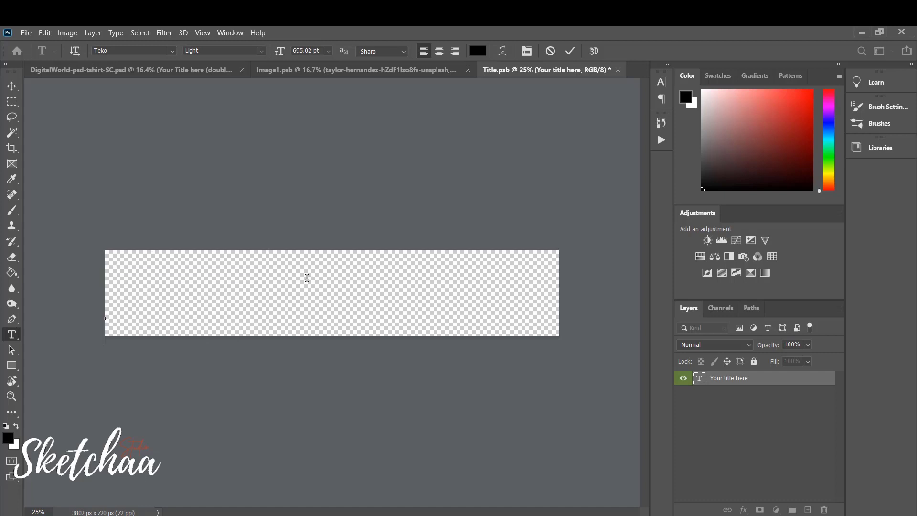
- Enter "DON'T CARE MUCH" as the title text in Title.psb
type("D")
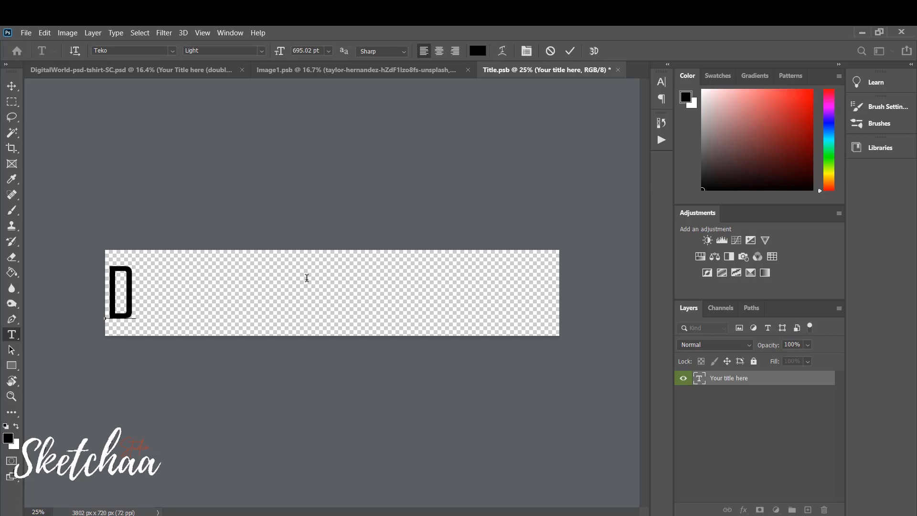
type("ON'")
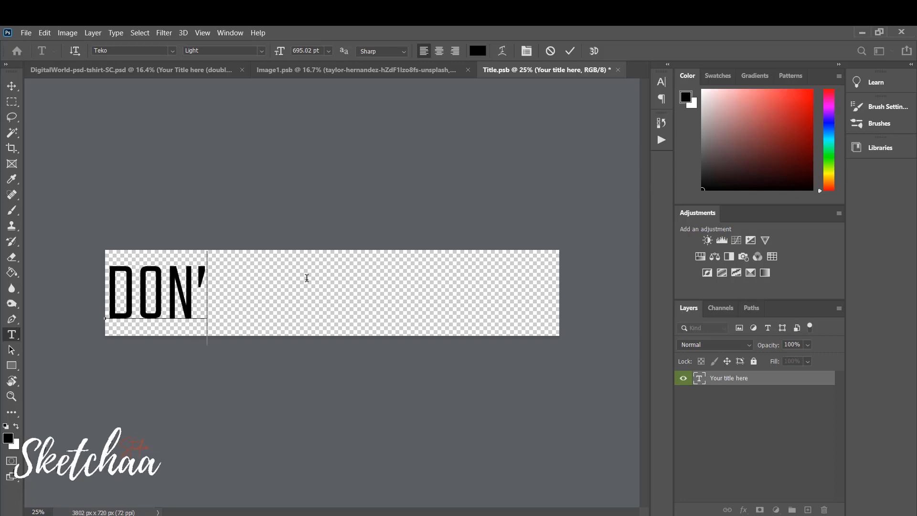
type("T CA")
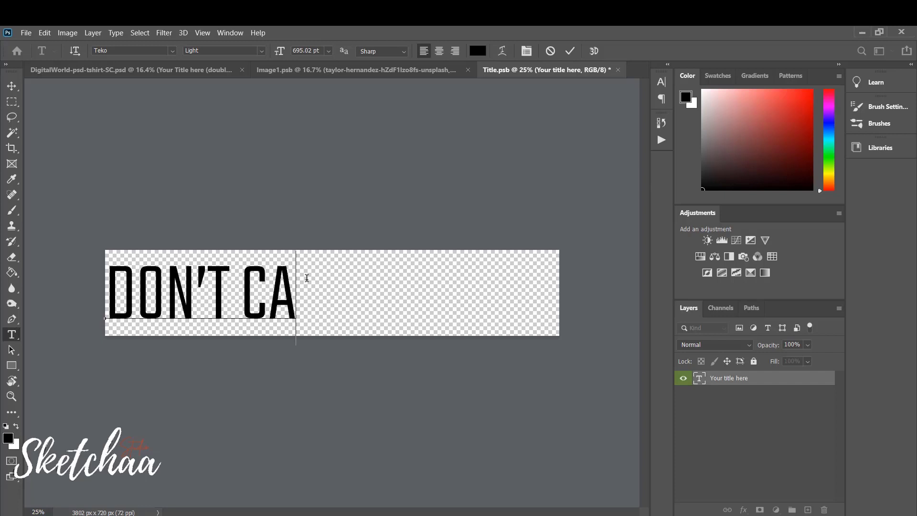
type("RE")
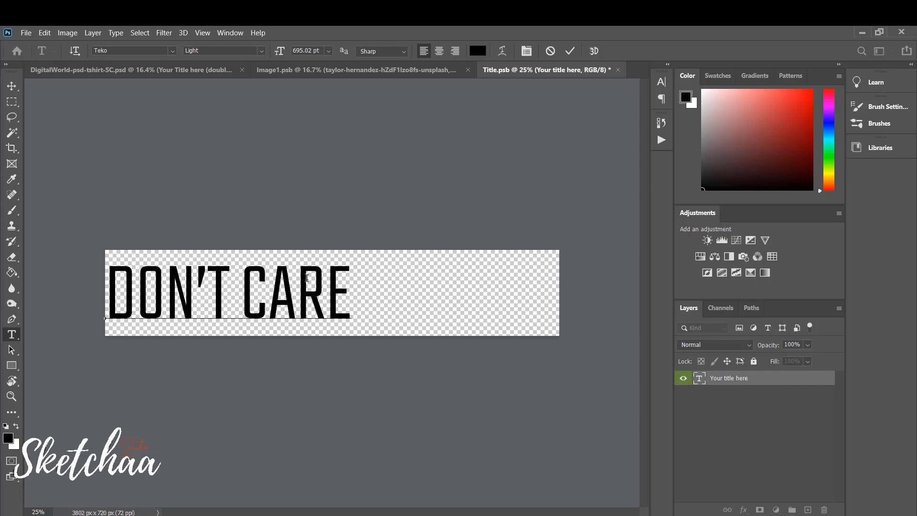
type(" MUCH")
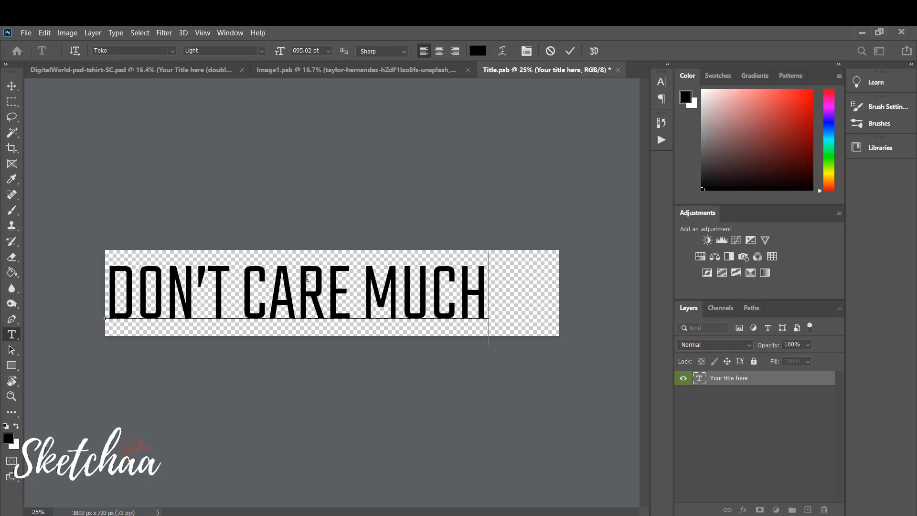
- Centre the title text horizontally on the Title.psb canvas and save the smart object
left_click(11, 86)
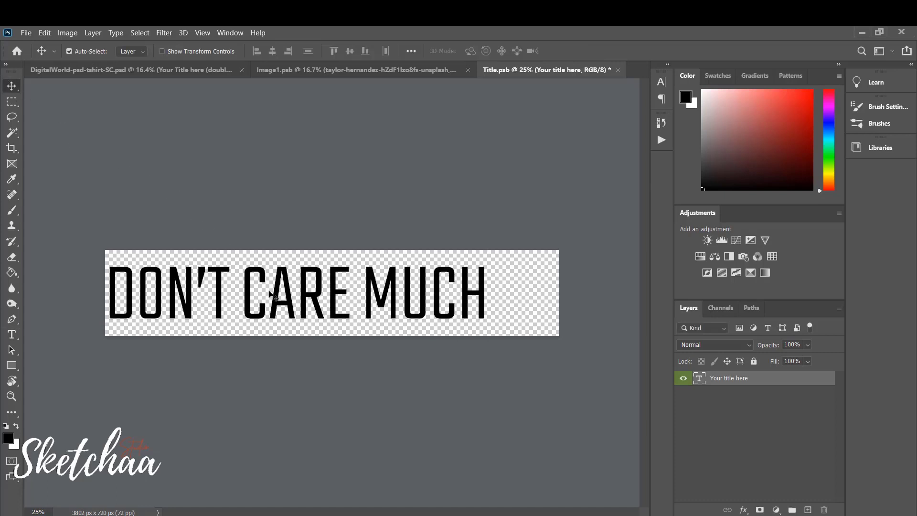
left_click_drag(252, 300, 282, 300)
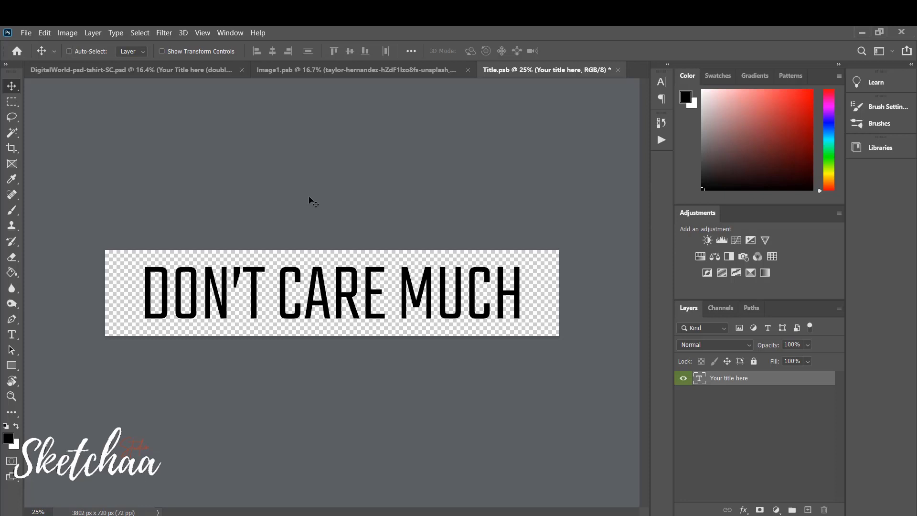
key("ctrl+s")
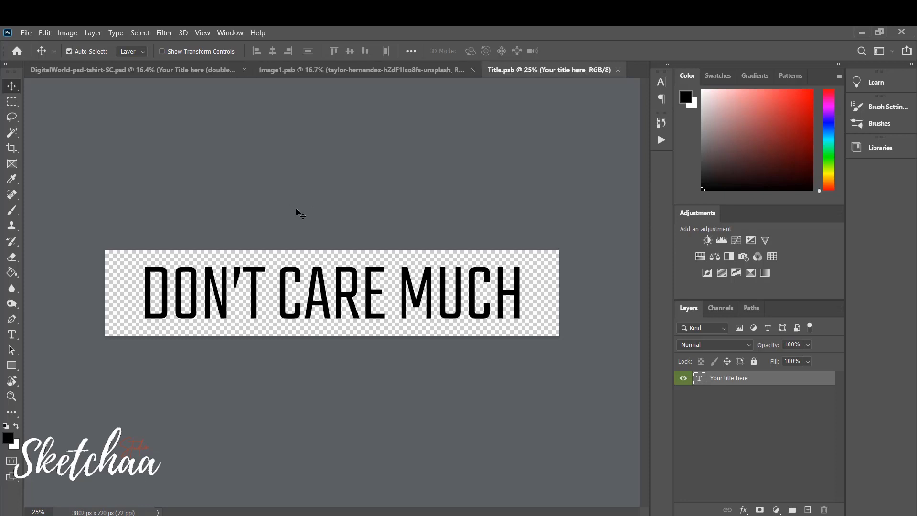
- Return to the DigitalWorld-psd-tshirt-SC.psd design and show the "Your Title here" layer
left_click(332, 68)
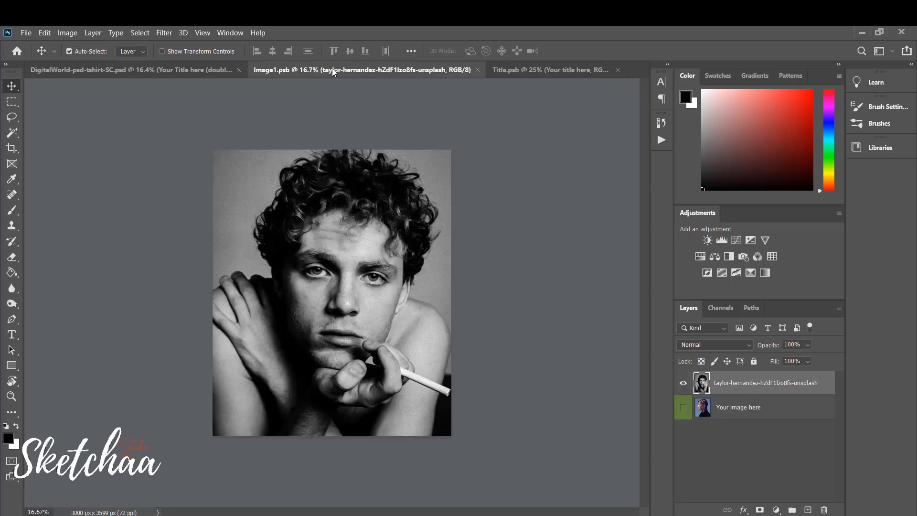
left_click(190, 70)
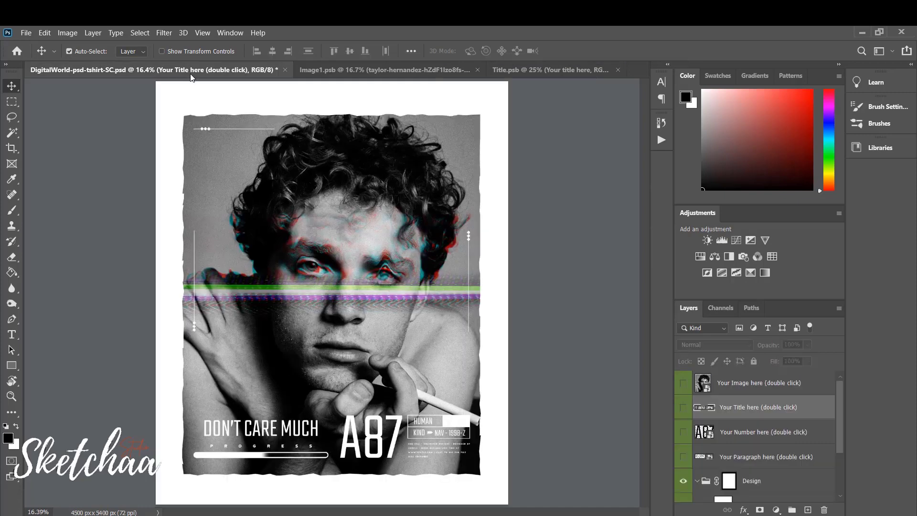
left_click(683, 408)
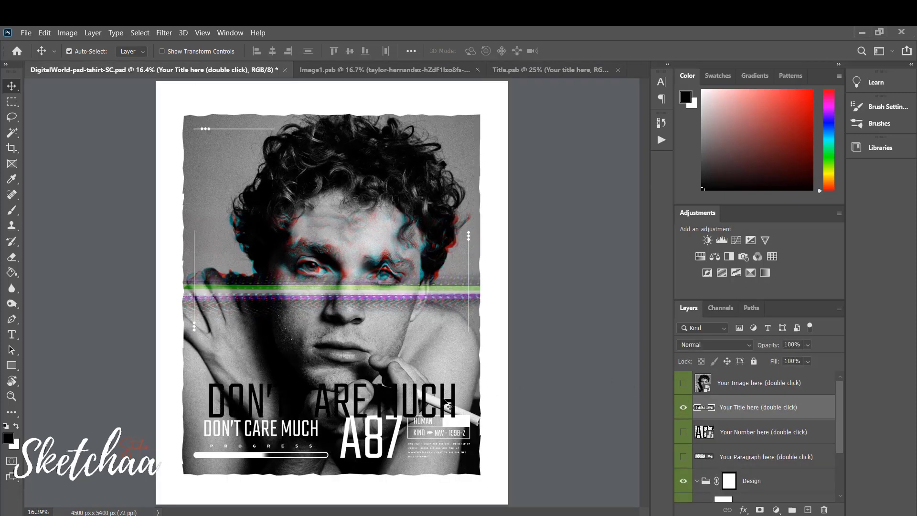
- Enlarge the DON'T CARE MUCH title so it spans nearly the full width of the photo
mouse_move(449, 405)
left_mouse_down()
mouse_move(450, 393)
mouse_move(440, 392)
left_mouse_up()
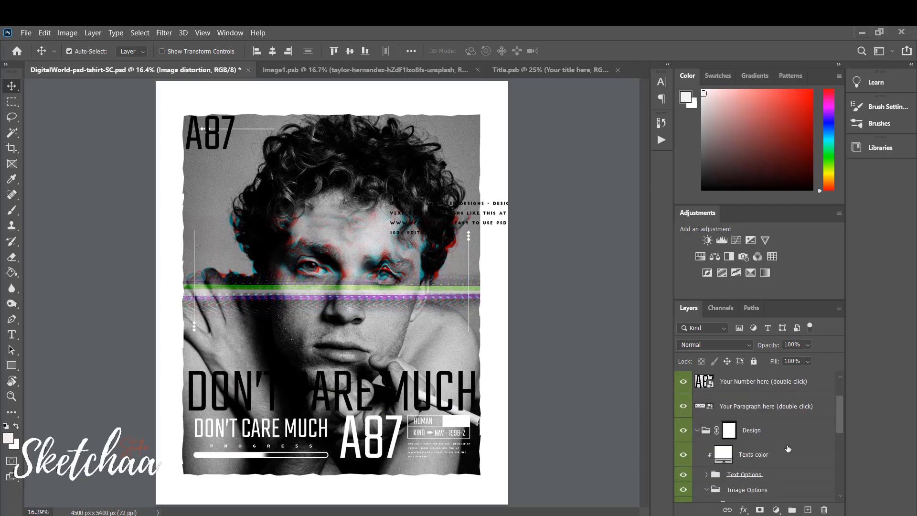
- Expand the Text Options group and show its Option 02 layout in place of Option 01, comparing the two
scroll(764, 449, "down", 1)
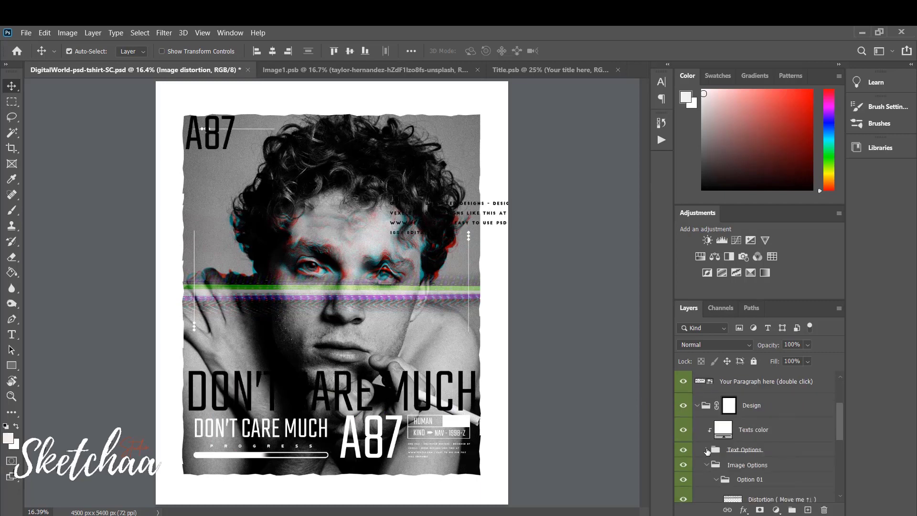
left_click(707, 450)
scroll(716, 444, "down", 1)
left_click(684, 456)
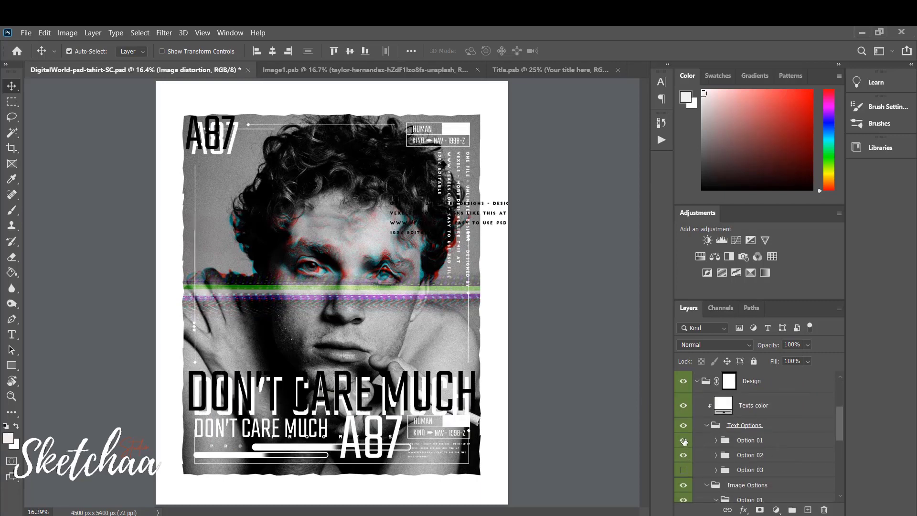
left_click(684, 441)
left_click(684, 440)
left_click(683, 440)
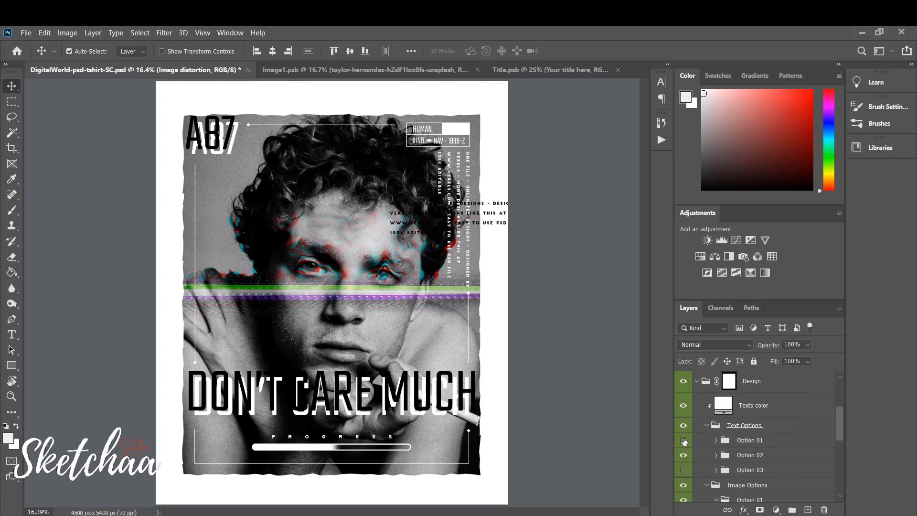
left_click(684, 441)
left_click(684, 455)
left_click(684, 455)
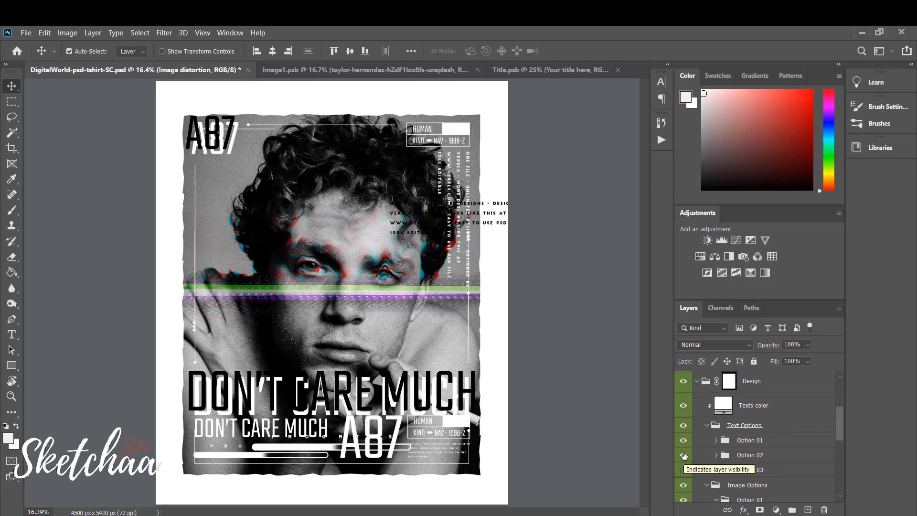
left_click(683, 441)
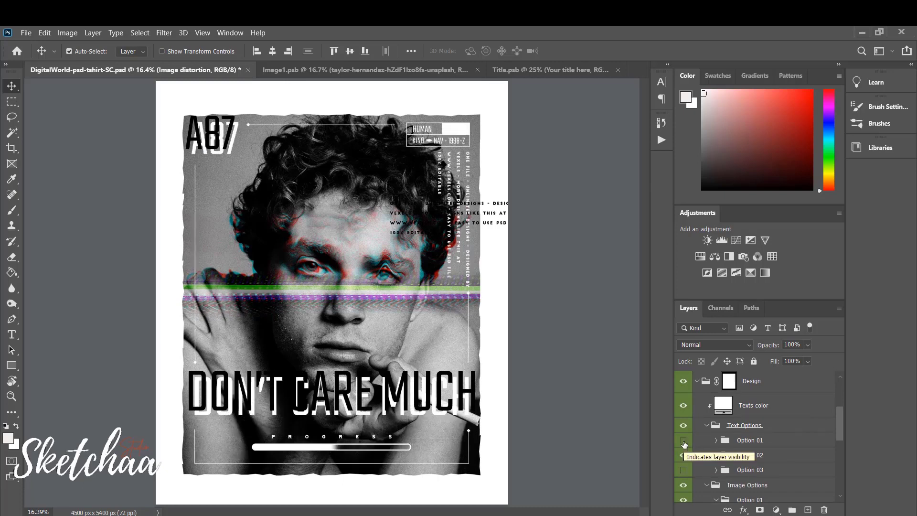
- Preview the Option 03 text layout on its own and switch back to Option 02
left_click(684, 455)
left_click(684, 469)
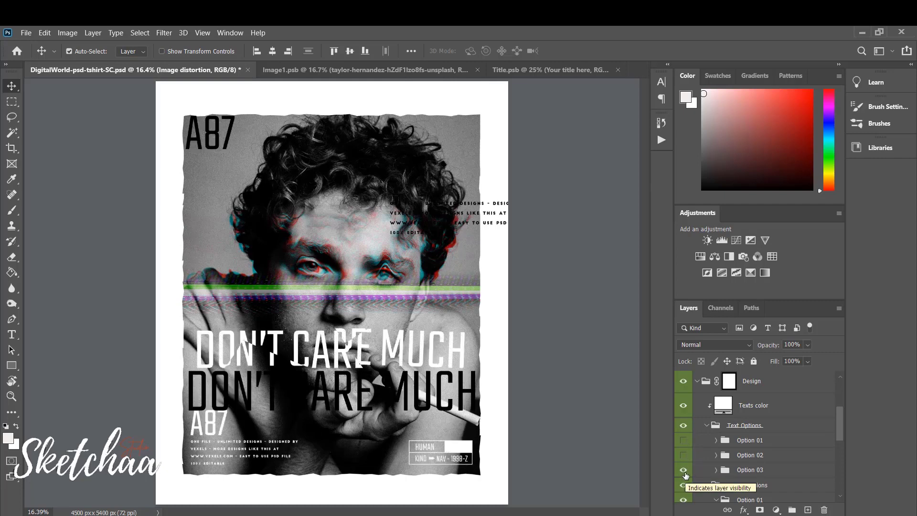
left_click(683, 470)
left_click(684, 456)
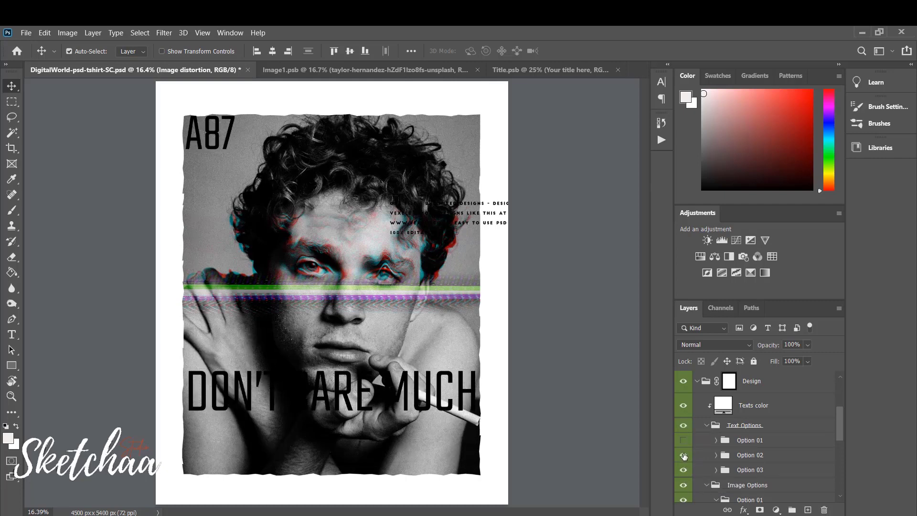
left_click(684, 455)
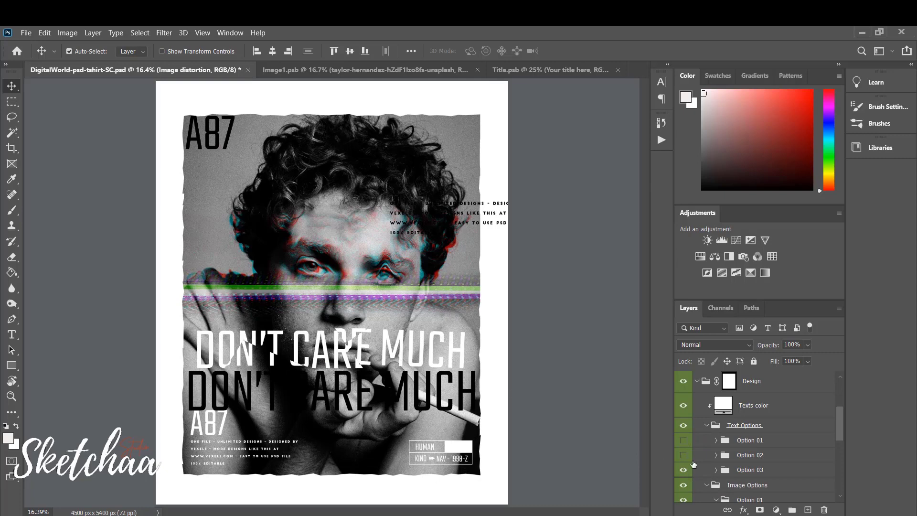
left_click(684, 455)
left_click(684, 470)
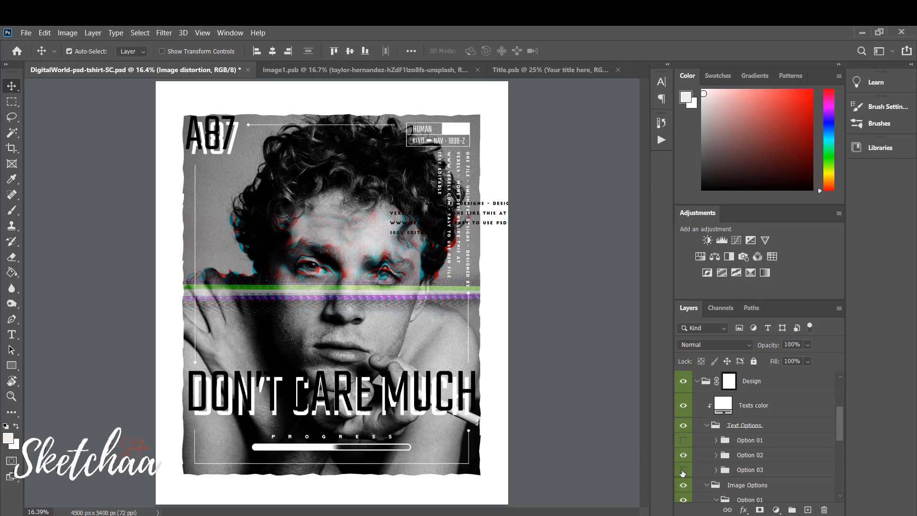
- Compare text layouts Option 01 and Option 03 once more, leaving only Option 02 visible
left_click(683, 439)
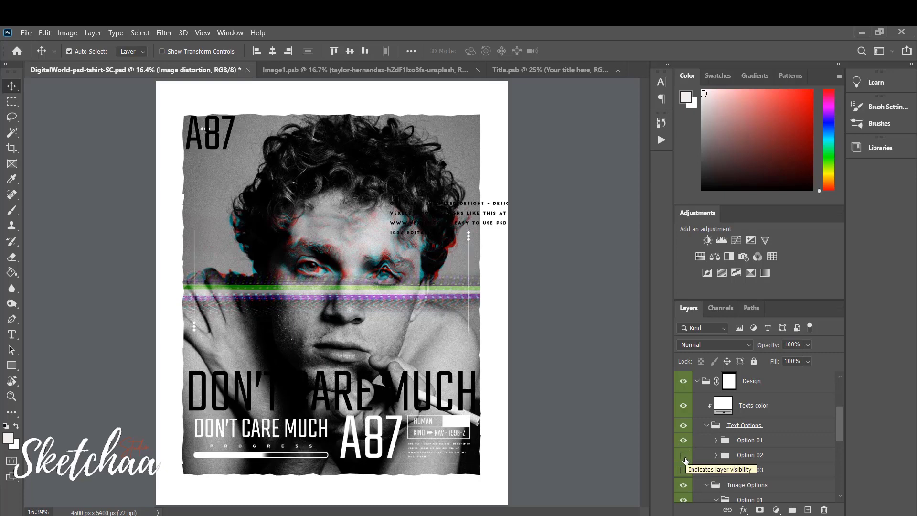
left_click(683, 455)
left_click(683, 470)
left_click(683, 440)
left_click(683, 455)
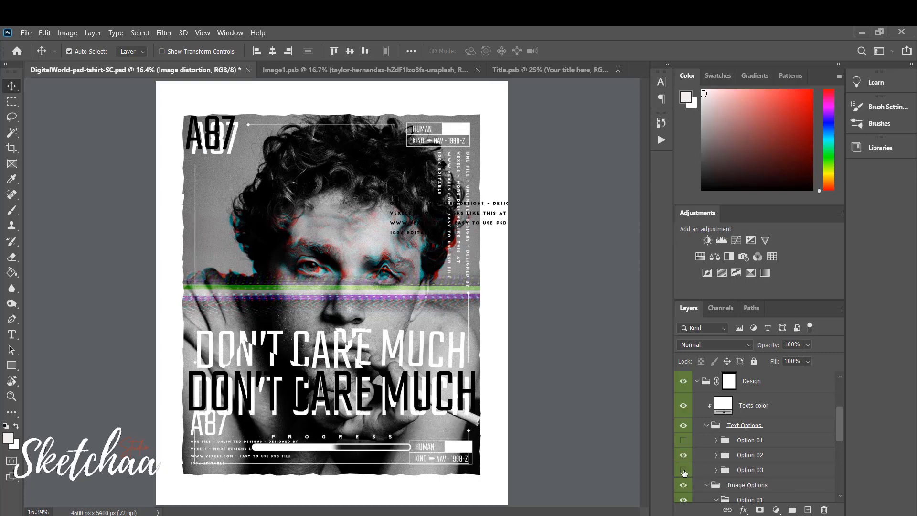
left_click(683, 470)
- In the Image Options group, show the shattered-glass Option 02 and hide Option 01
scroll(795, 461, "down", 3)
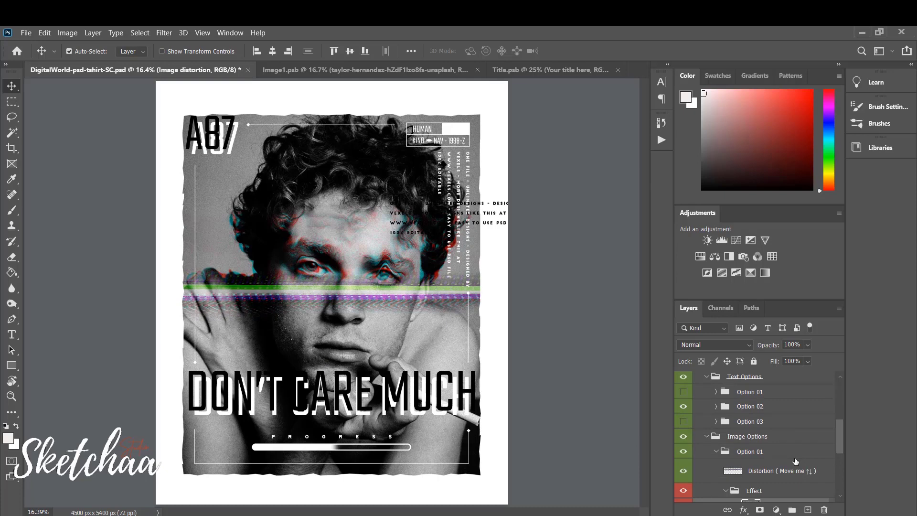
scroll(796, 460, "down", 2)
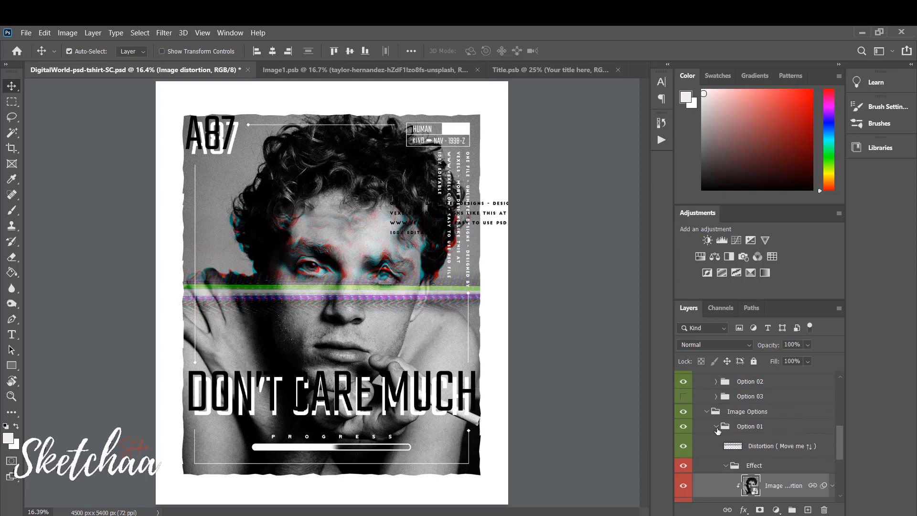
left_click(704, 415)
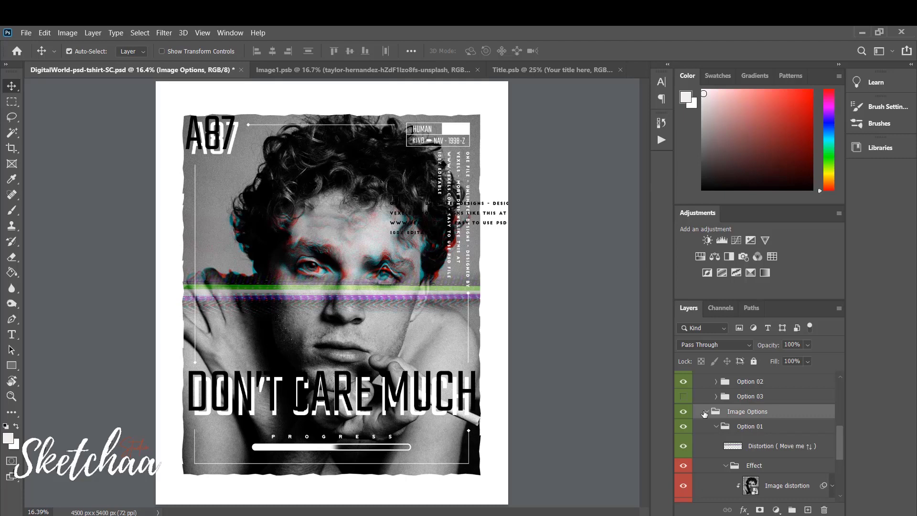
left_click(684, 426)
left_click(684, 426)
left_click_drag(838, 438, 850, 469)
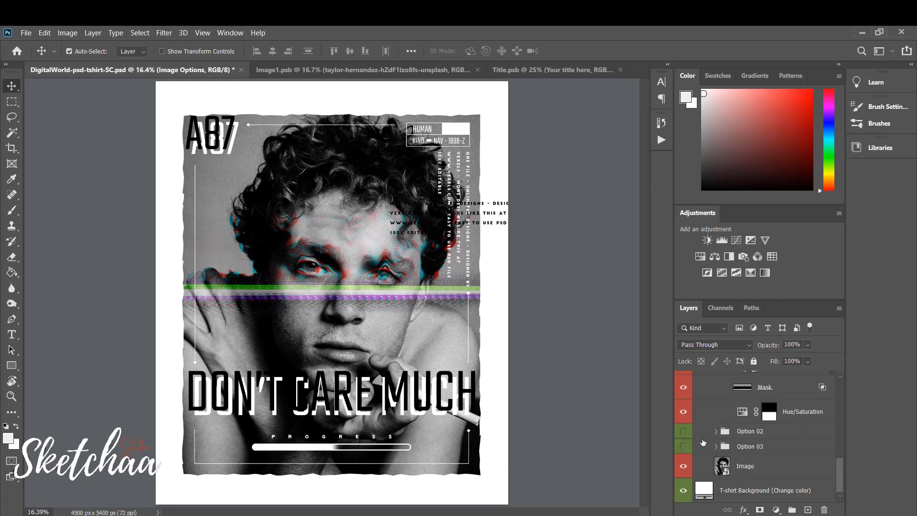
left_click(683, 431)
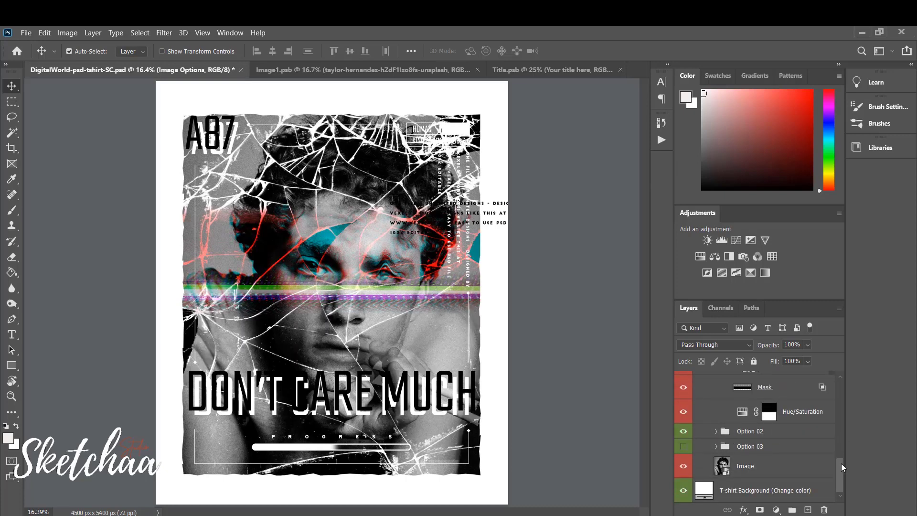
scroll(841, 463, "up", 5)
left_click(683, 402)
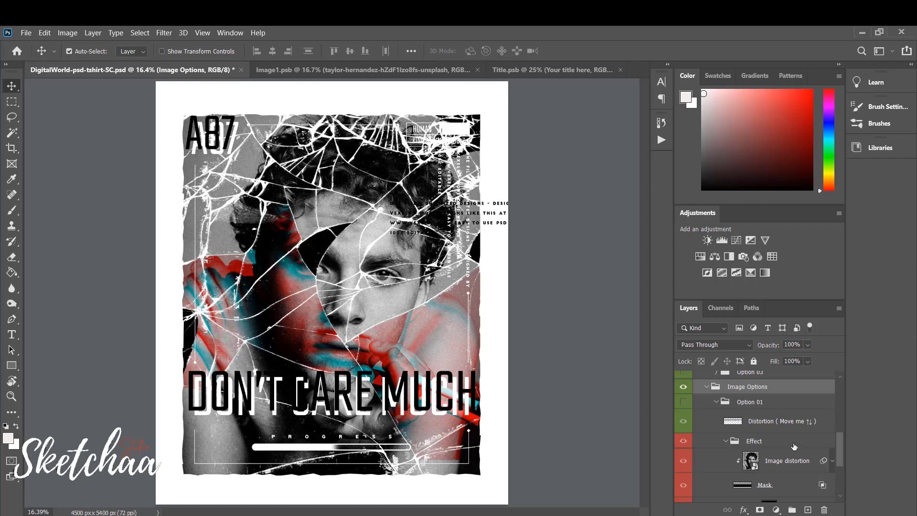
- Preview image effect Option 03 in place of Option 02 and return to Option 02
scroll(795, 447, "down", 2)
left_click(683, 498)
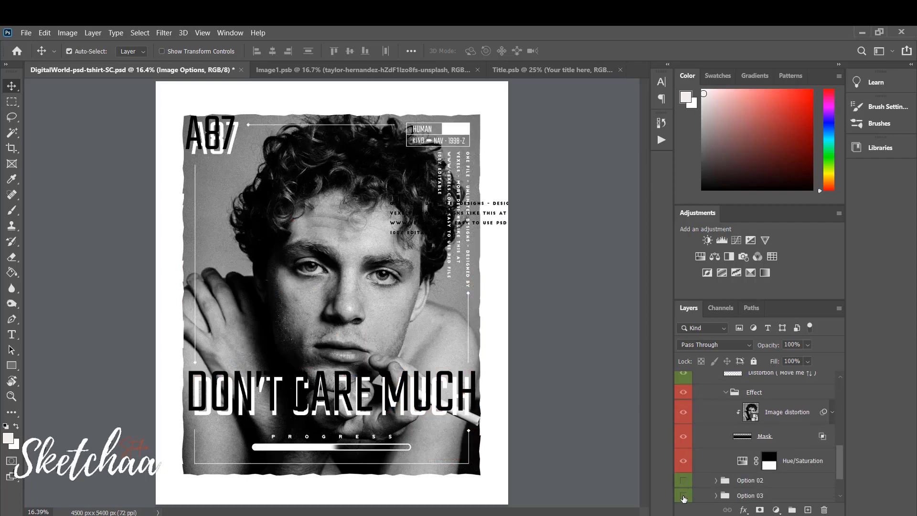
left_click(683, 498)
scroll(746, 478, "down", 2)
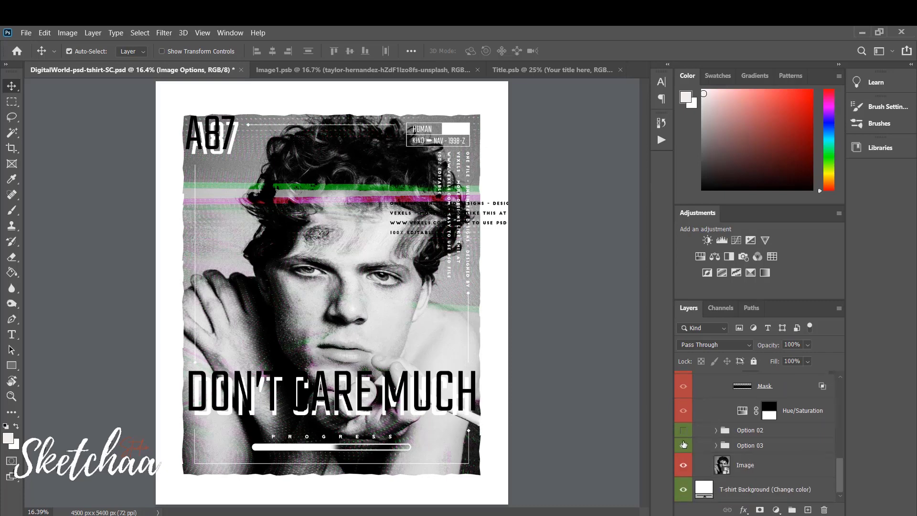
left_click_drag(683, 444, 683, 430)
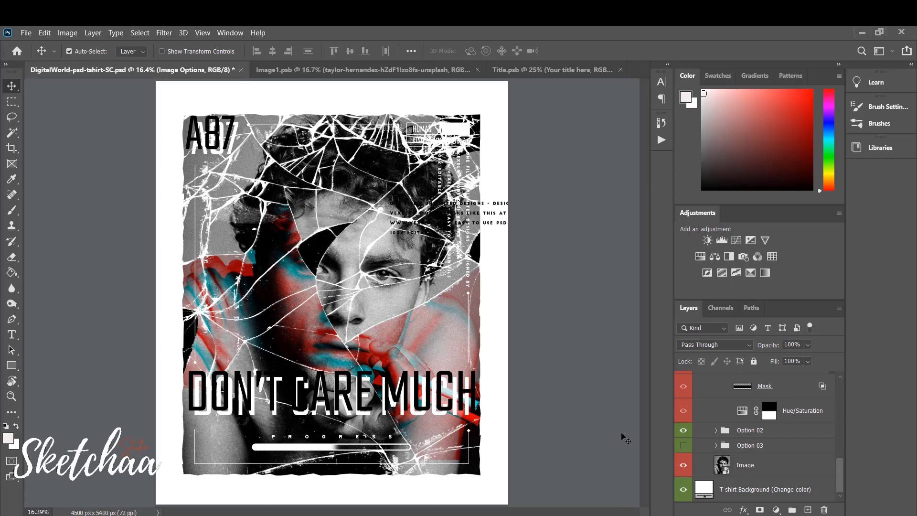
- Hide the T-shirt Background layer and quick-export the design as DigitalWorld-psd-tshirt-SC.png to the Downloads folder
left_click(683, 489)
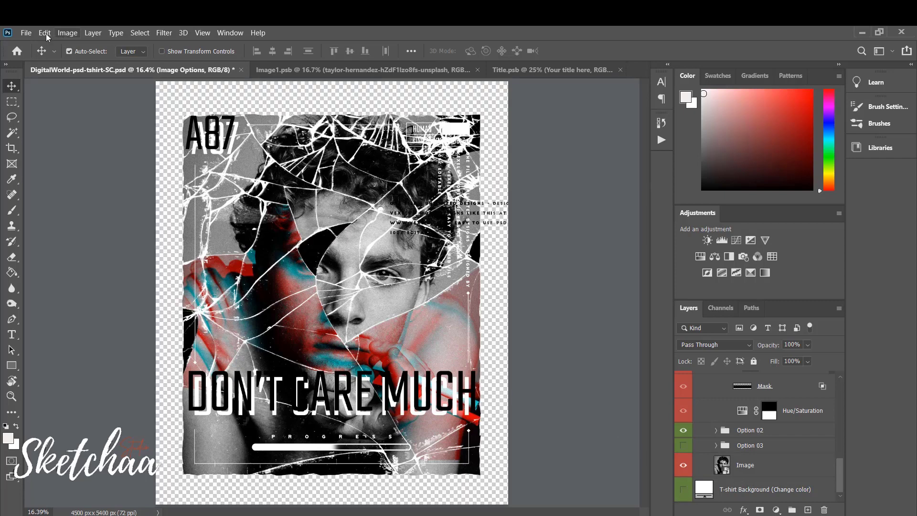
left_click(25, 33)
mouse_move(75, 203)
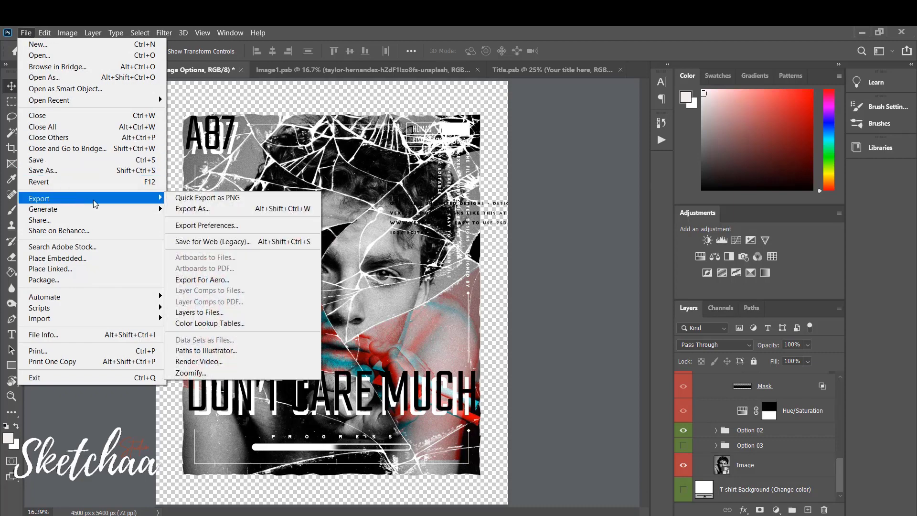
left_click(190, 201)
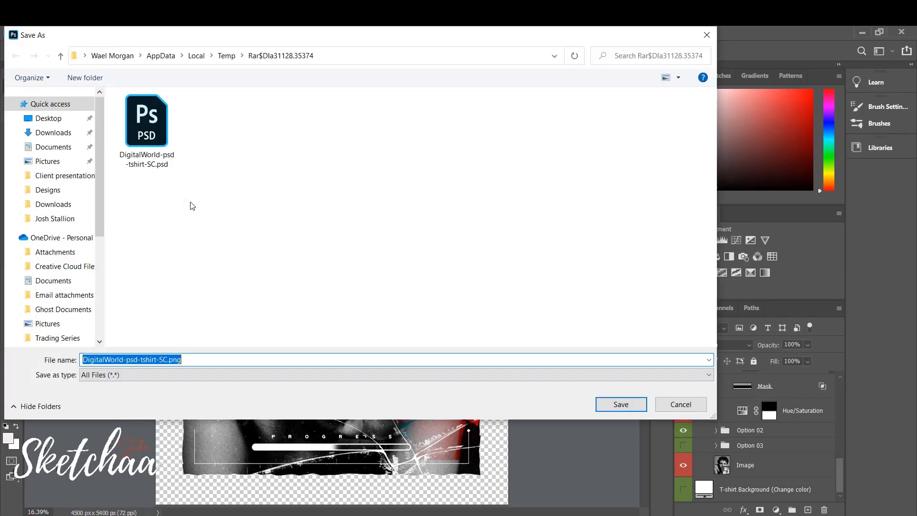
left_click(54, 133)
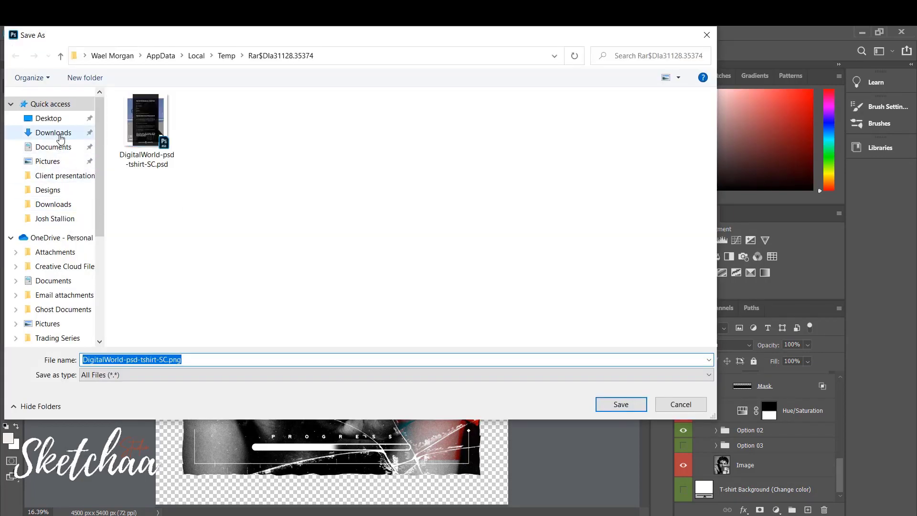
left_click(615, 407)
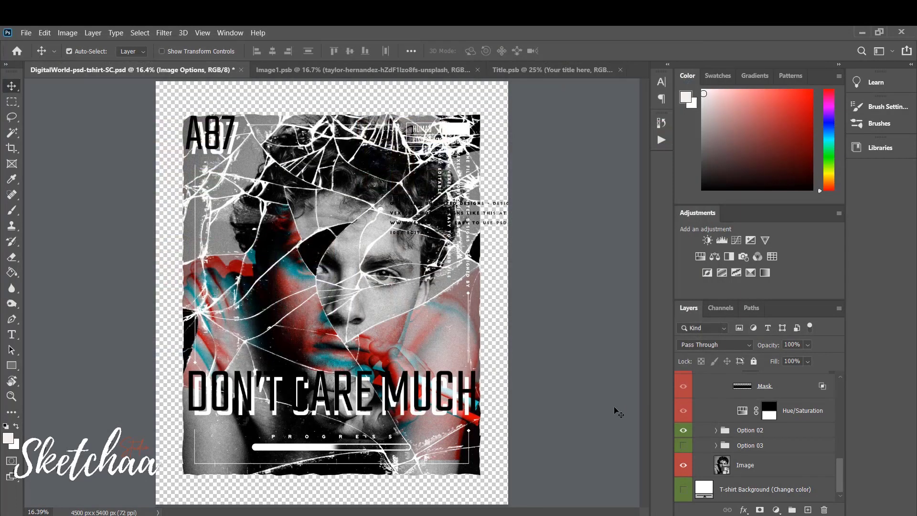